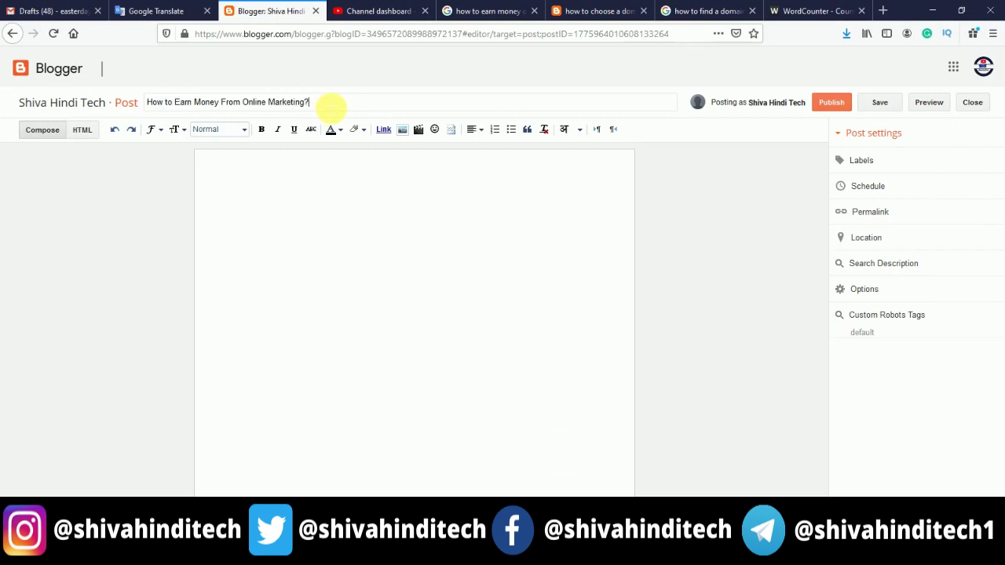
Copy the post title into the WordCounter text area and append "Beginner Guide in 2020" to it.
key("ctrl+a")
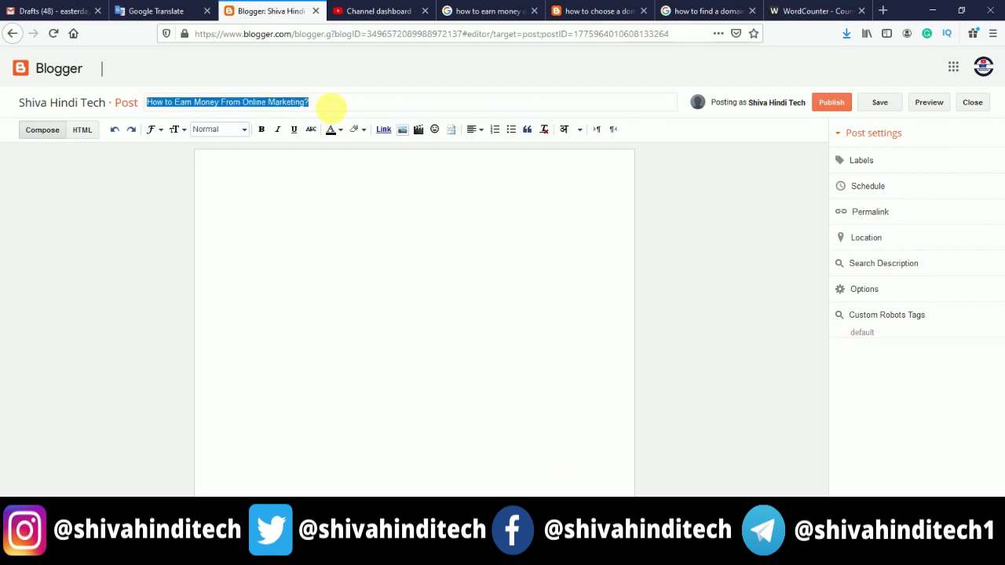
left_click(808, 11)
key("ctrl+a")
left_click(385, 242)
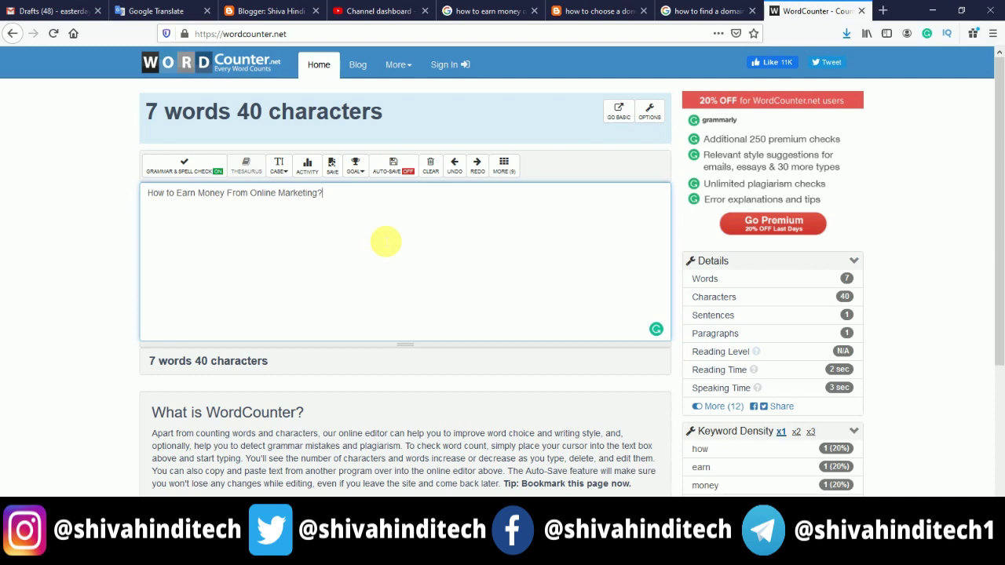
type("Beginner Guide in 2020")
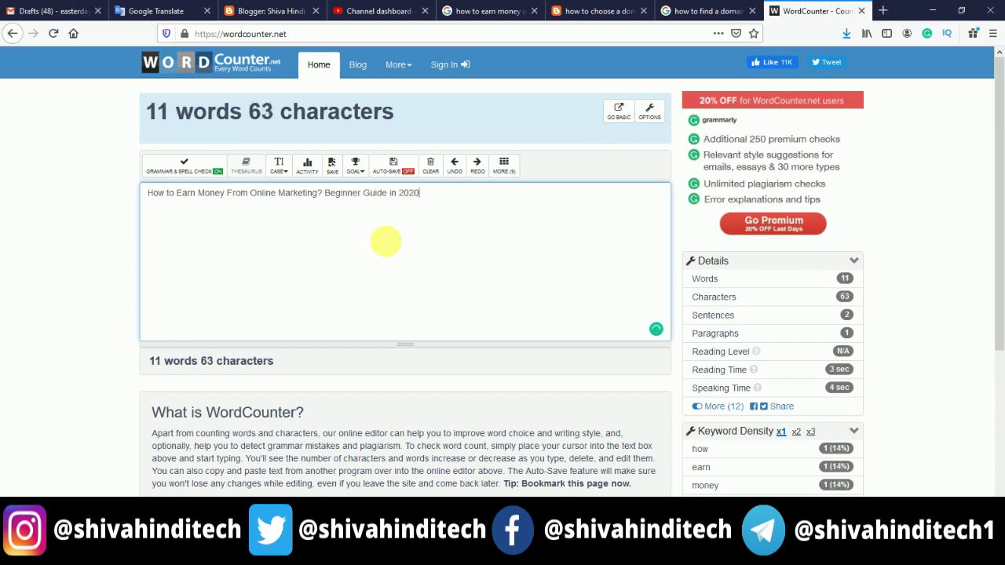
Shorten the title in WordCounter so that it ends with "Beginner Guide".
key("BackSpace")
key("BackSpace")
key("BackSpace")
key("BackSpace")
key("BackSpace")
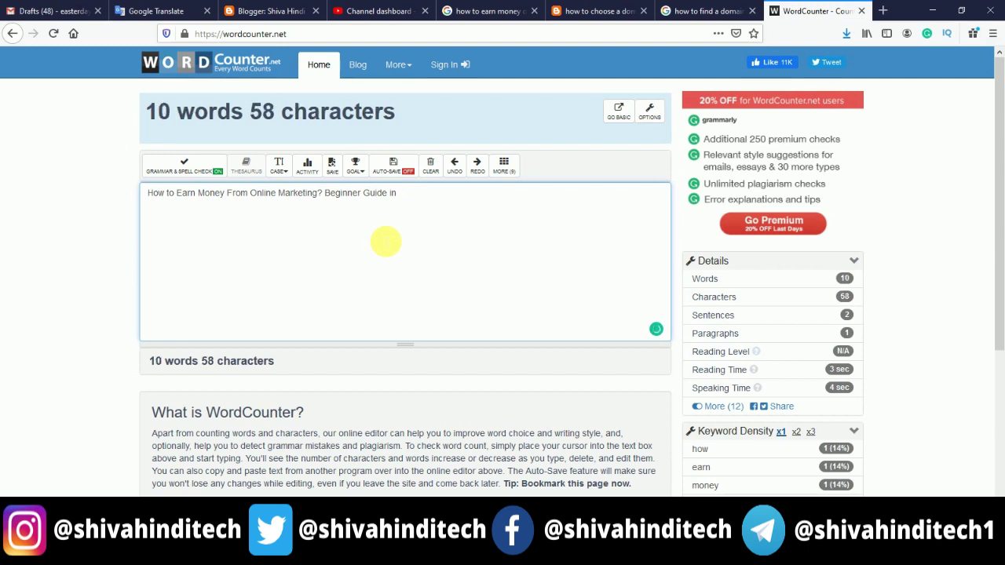
key("BackSpace")
key("BackSpace")
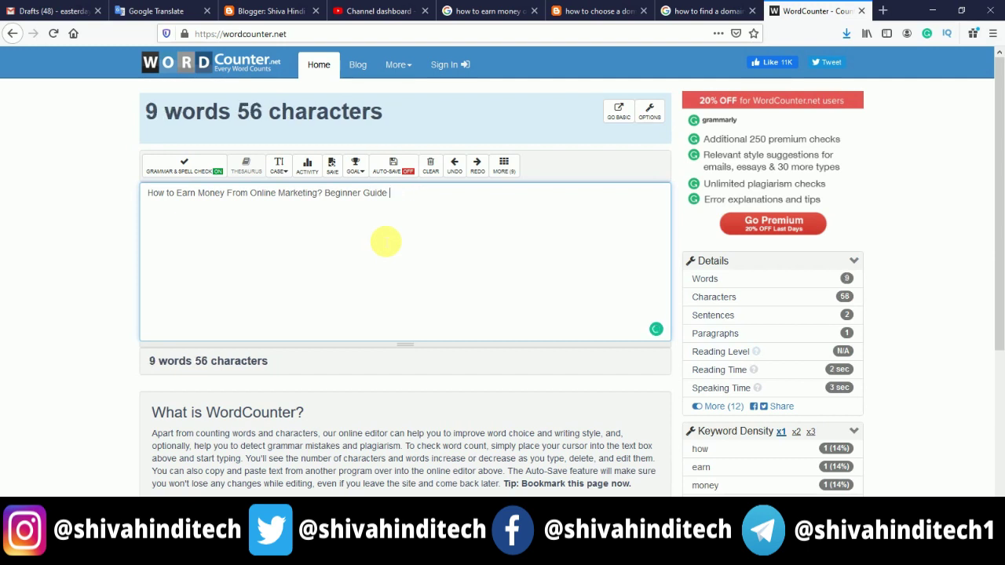
key("ctrl+a")
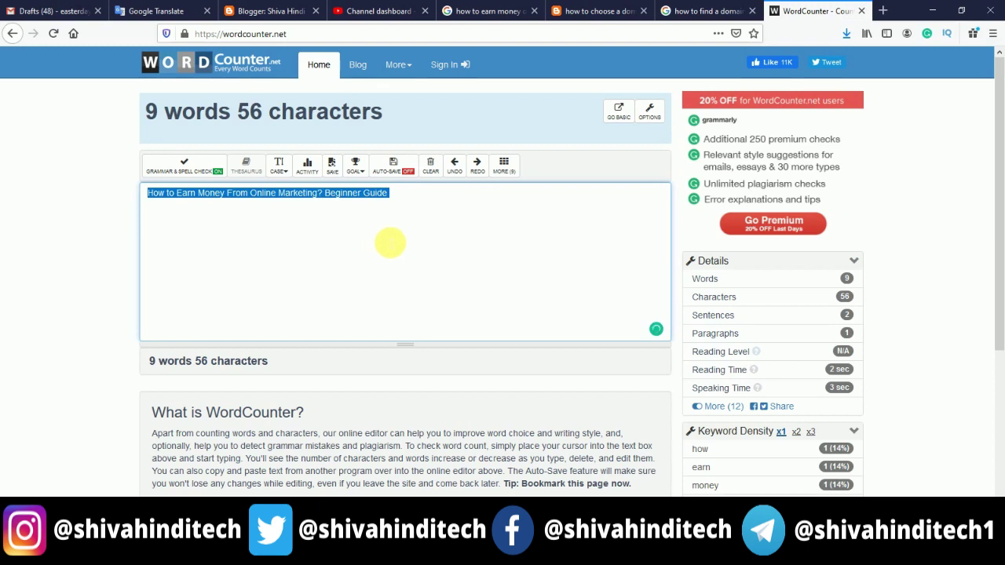
left_click(399, 242)
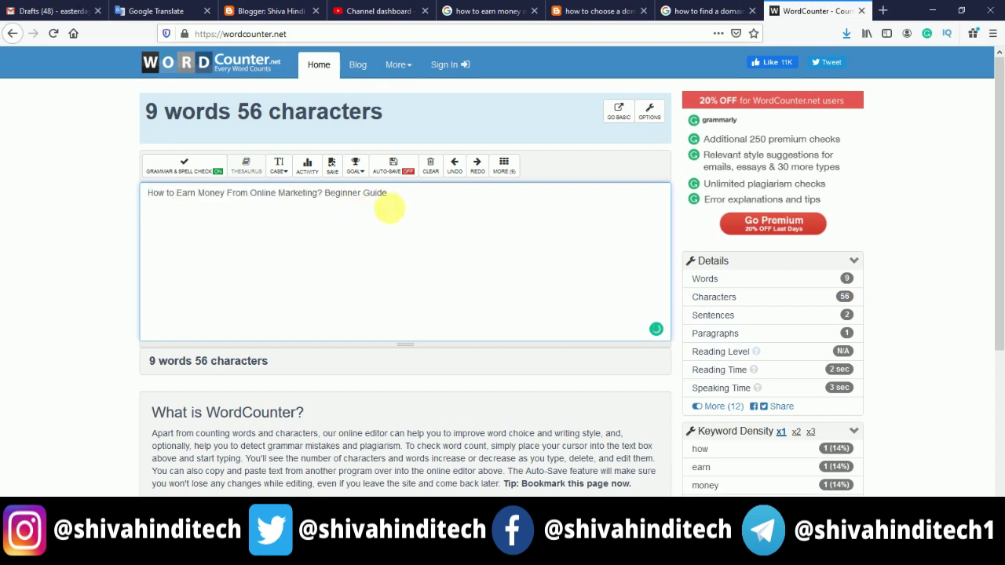
key("BackSpace")
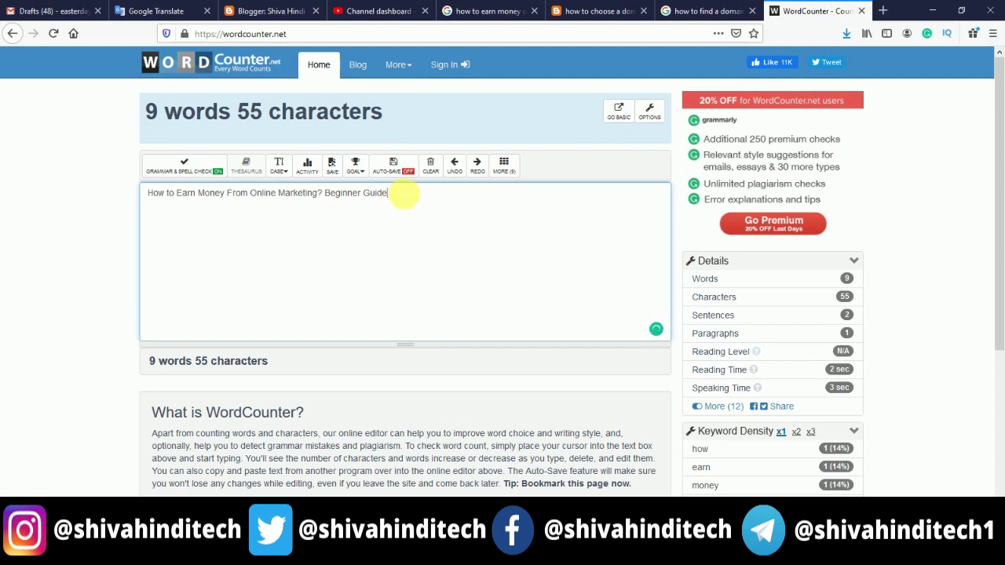
Replace the Blogger post title with "How to Earn Money From Online Marketing? Beginner Guide" copied from WordCounter.
key("ctrl+a")
key("ctrl+c")
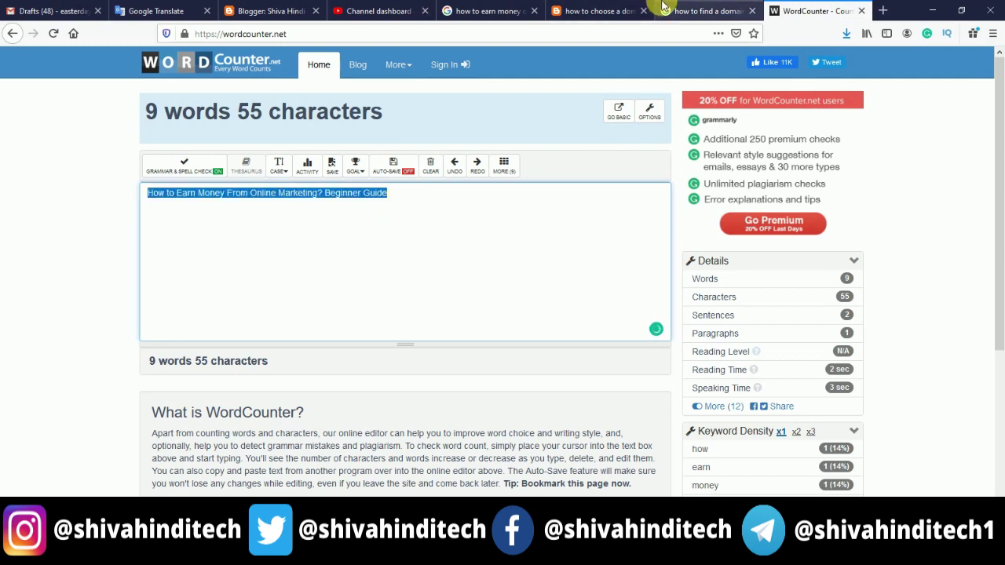
left_click_drag(250, 112, 265, 74)
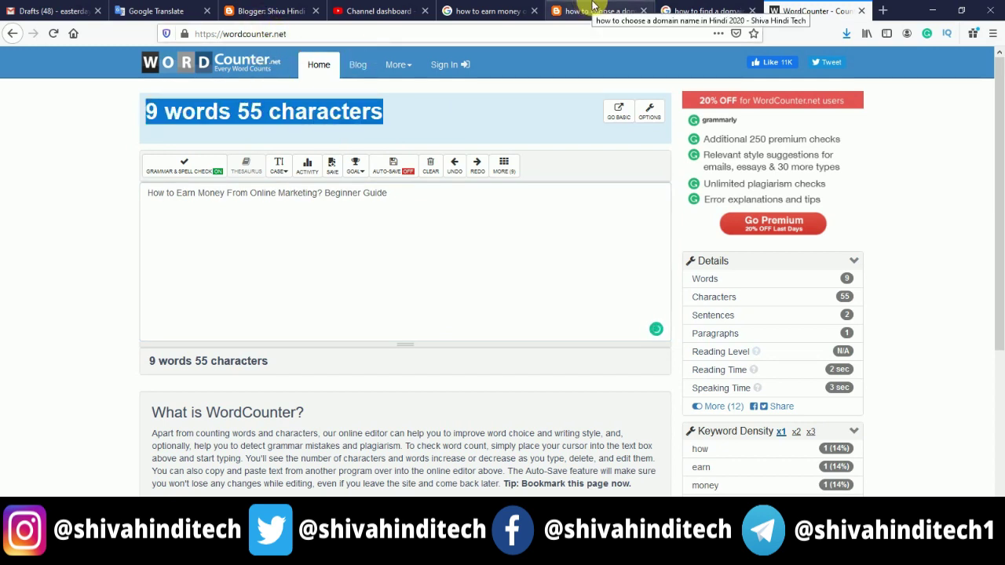
left_click(258, 10)
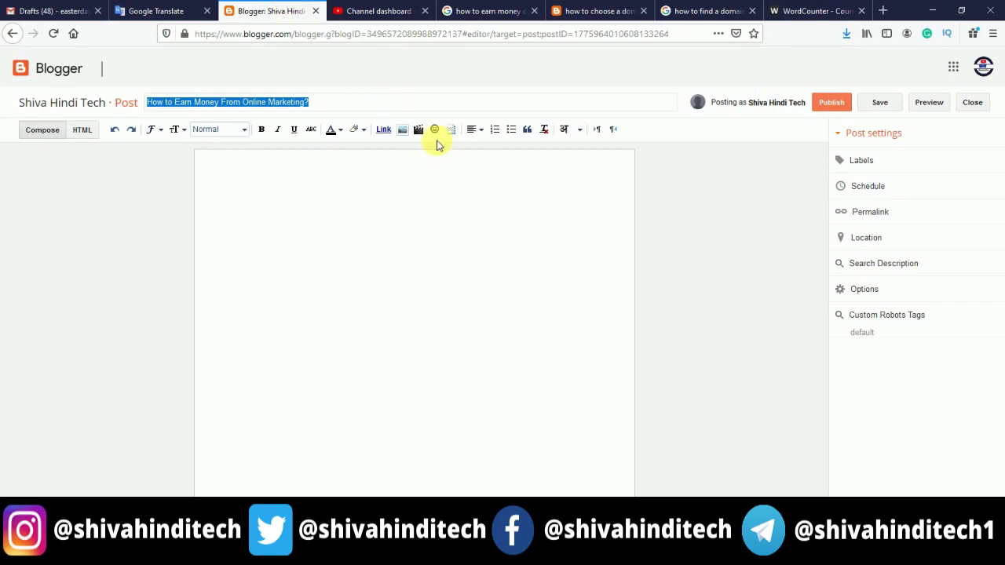
key("ctrl+v")
left_click(458, 196)
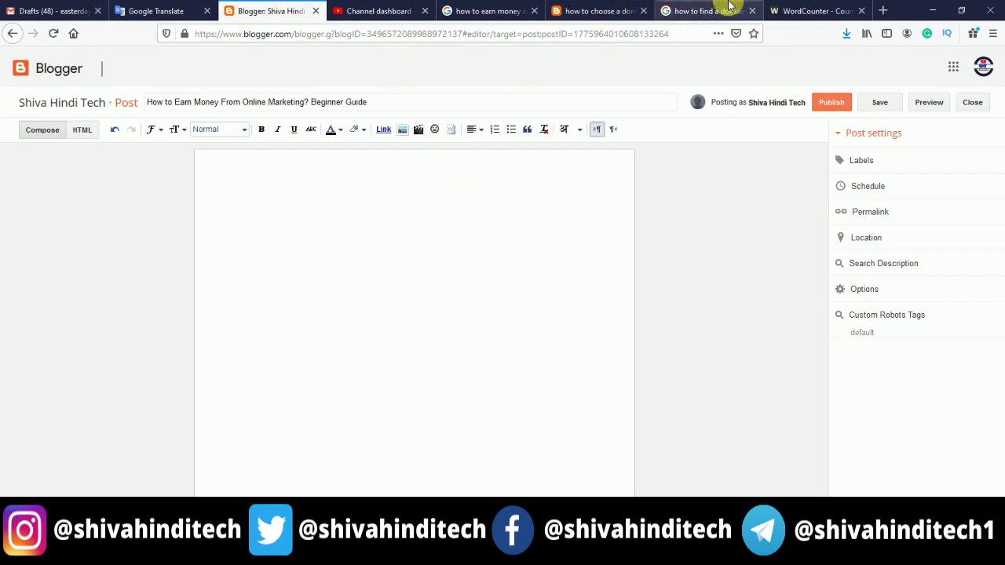
Close the article page about choosing a domain name in Hindi and return to the Blogger post editor.
left_click(603, 10)
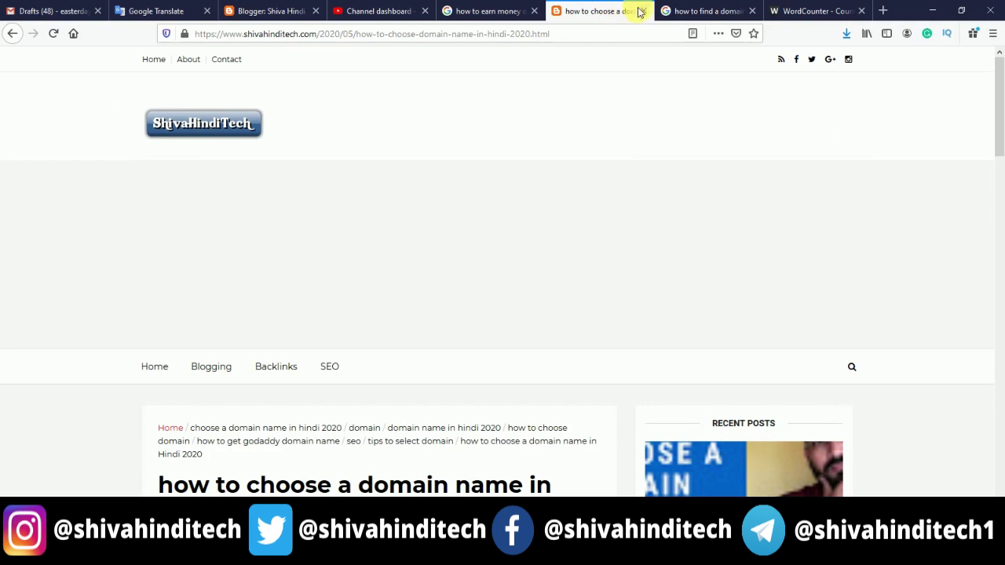
left_click(640, 11)
left_click(235, 6)
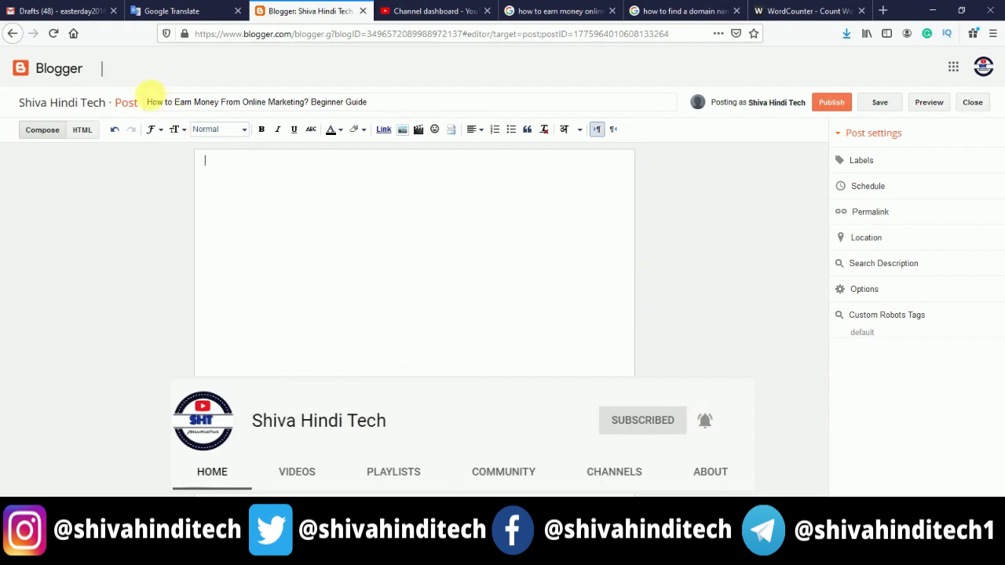
Set the post to a custom permalink using how-to-earn-money-from-online-marketing and confirm it.
left_click_drag(147, 102, 224, 111)
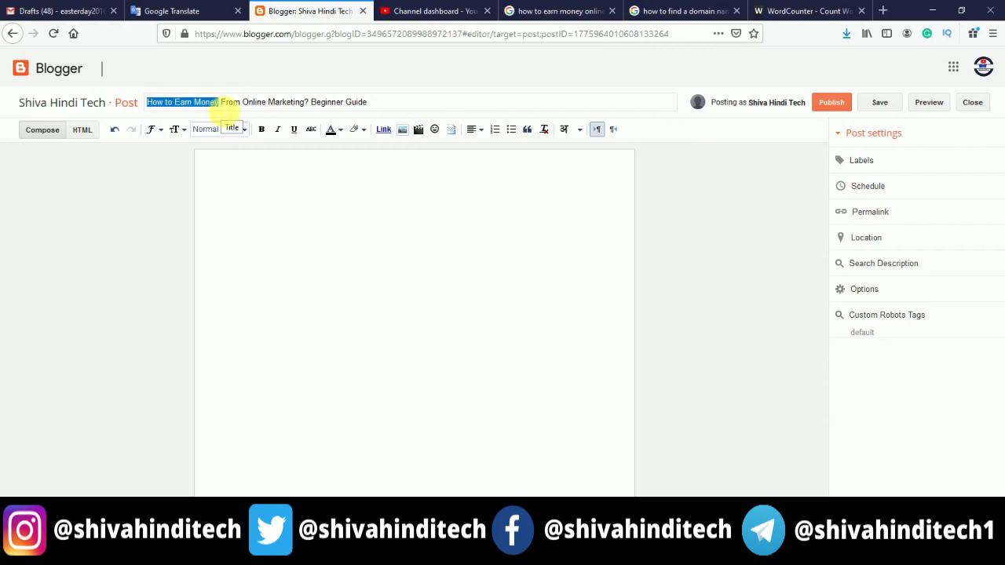
left_click_drag(228, 116, 271, 103)
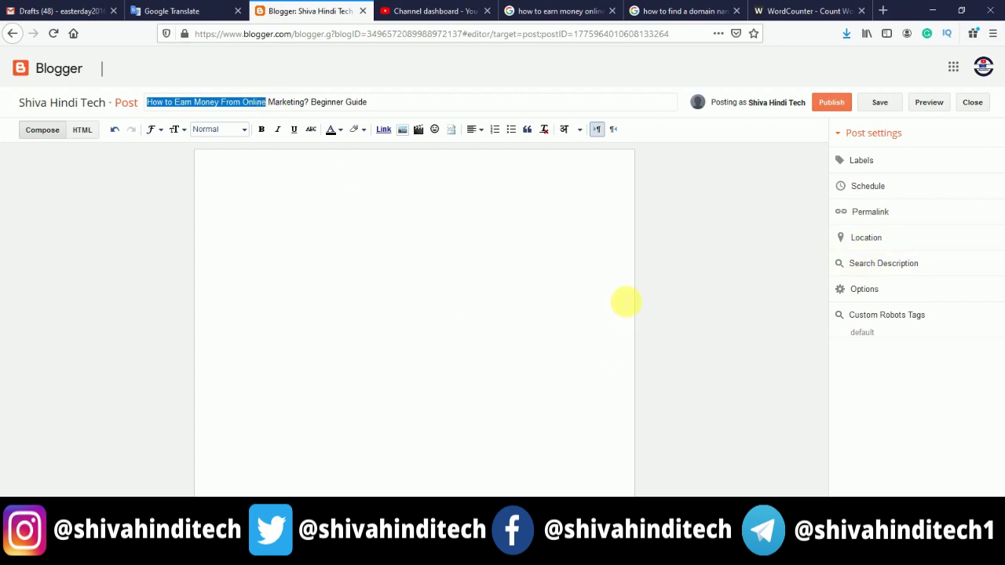
left_click(863, 213)
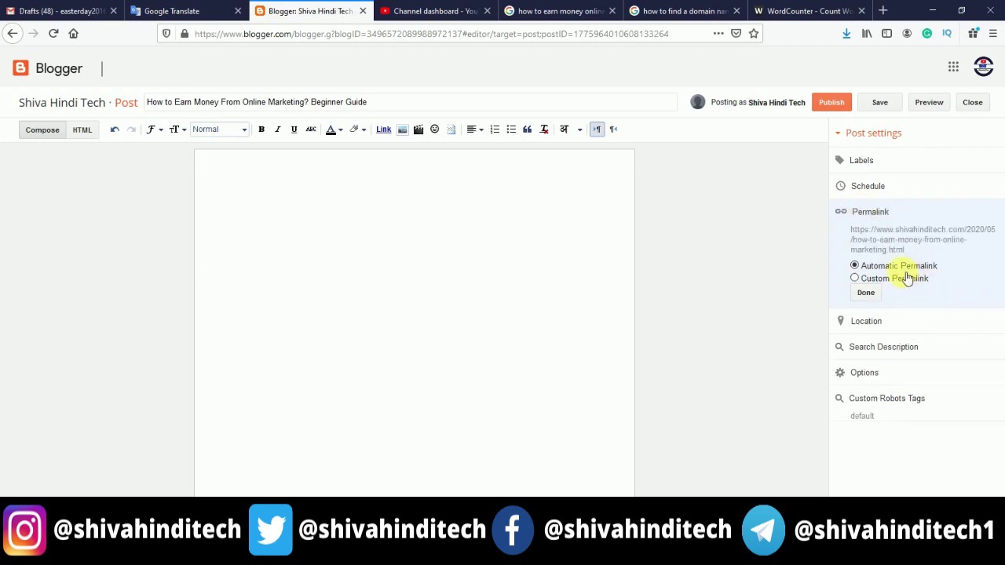
left_click(909, 278)
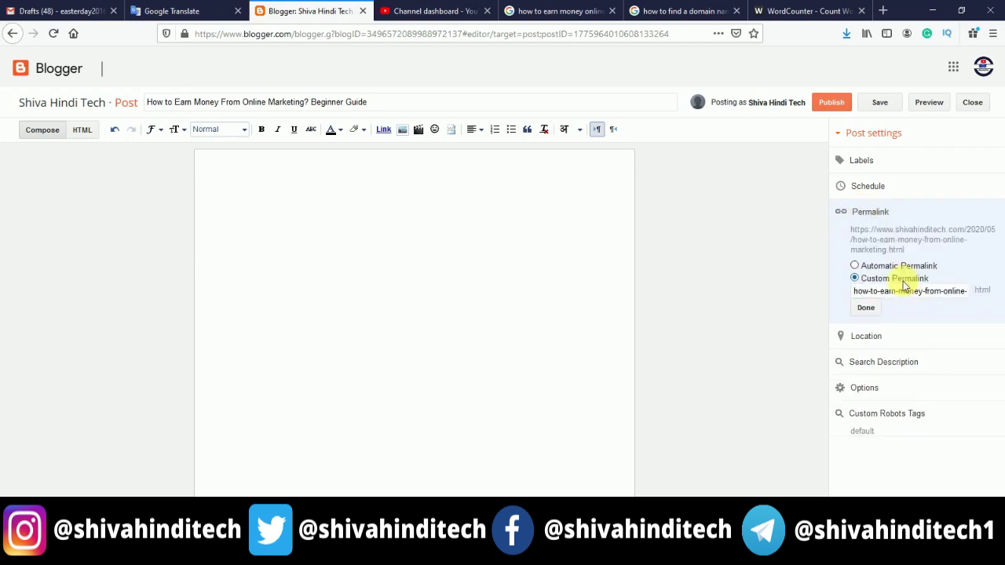
left_click_drag(854, 291, 1002, 279)
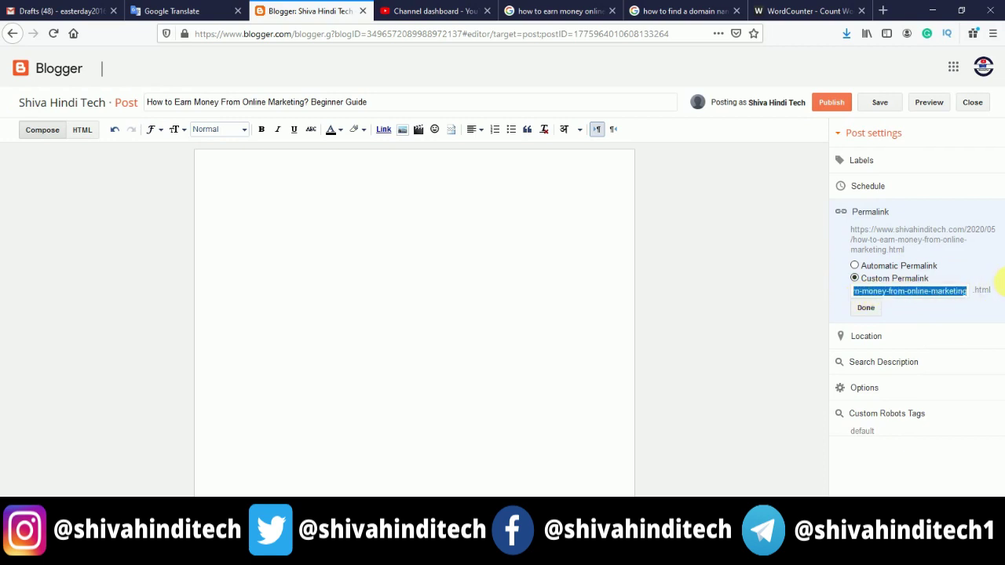
left_click(738, 288)
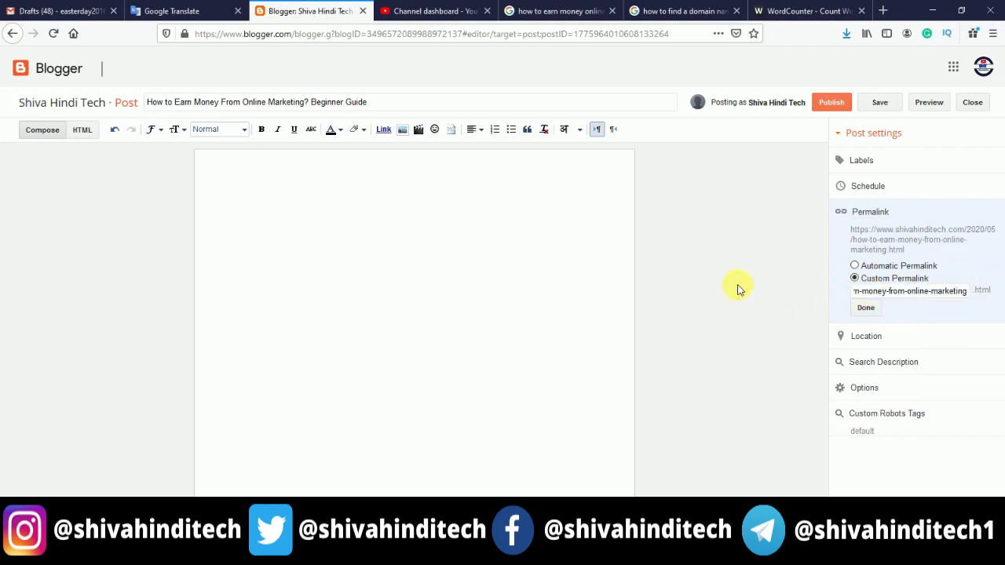
triple_click(875, 292)
left_click(875, 293)
key("End")
left_click(866, 309)
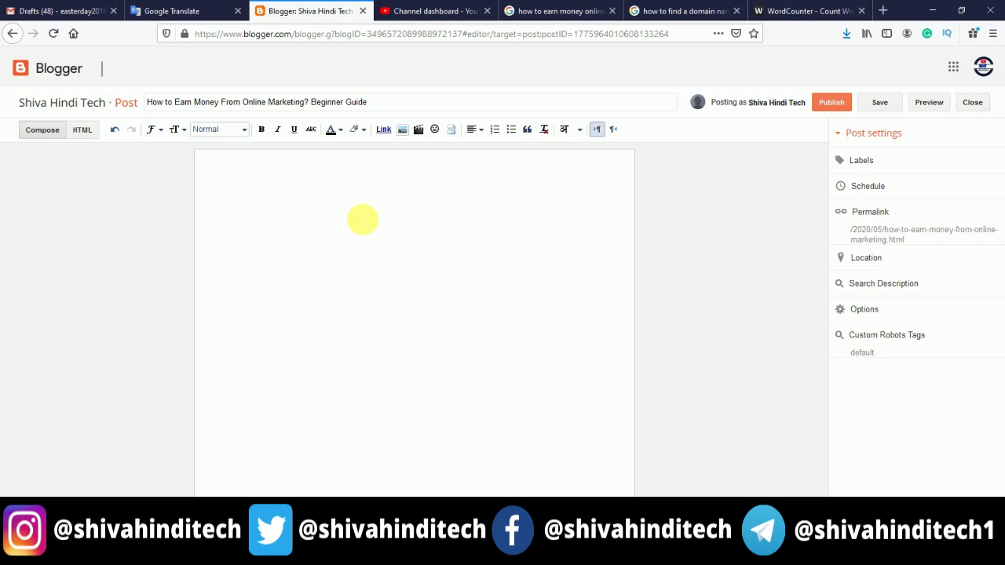
Write "120 words - 250 words. ( 1 primary focused keyword)" as the first line of the post body.
type("120 words - 250 words.")
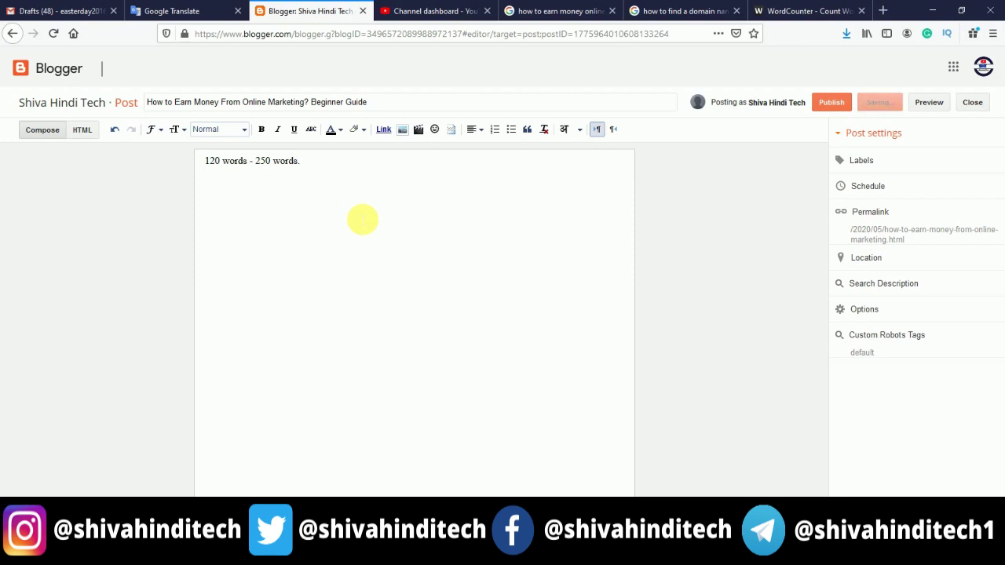
type("( 1 pri")
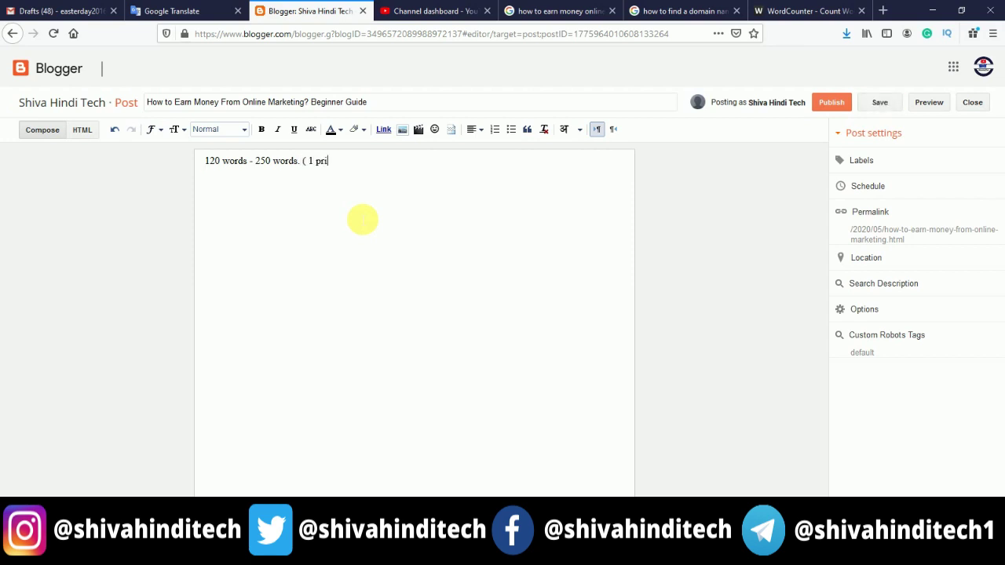
type("mary focused keywords")
key("BackSpace")
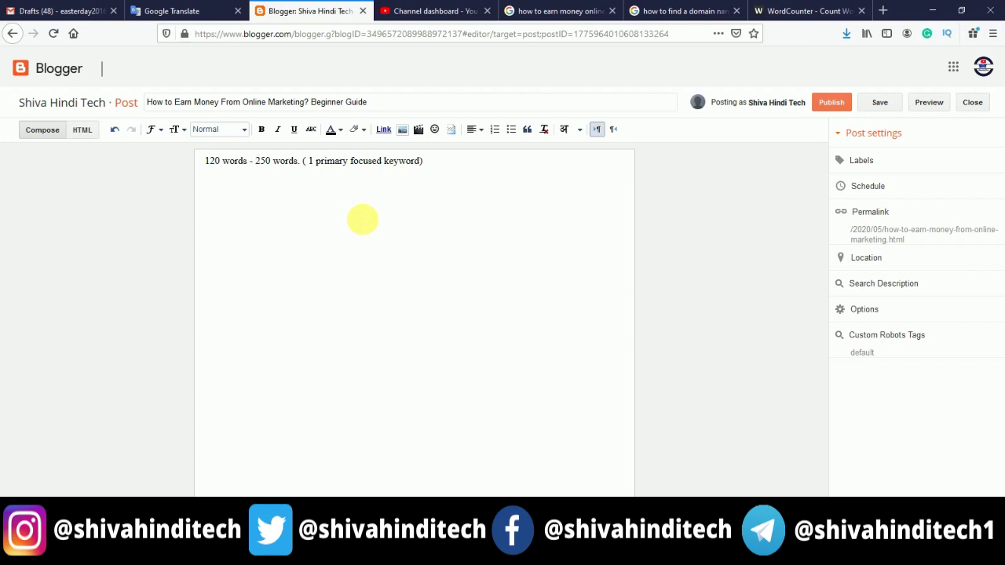
Switch to PowerPoint and change the keywords density bullet on the on-page SEO checklist slide to 0.5-1%.
left_click(525, 551)
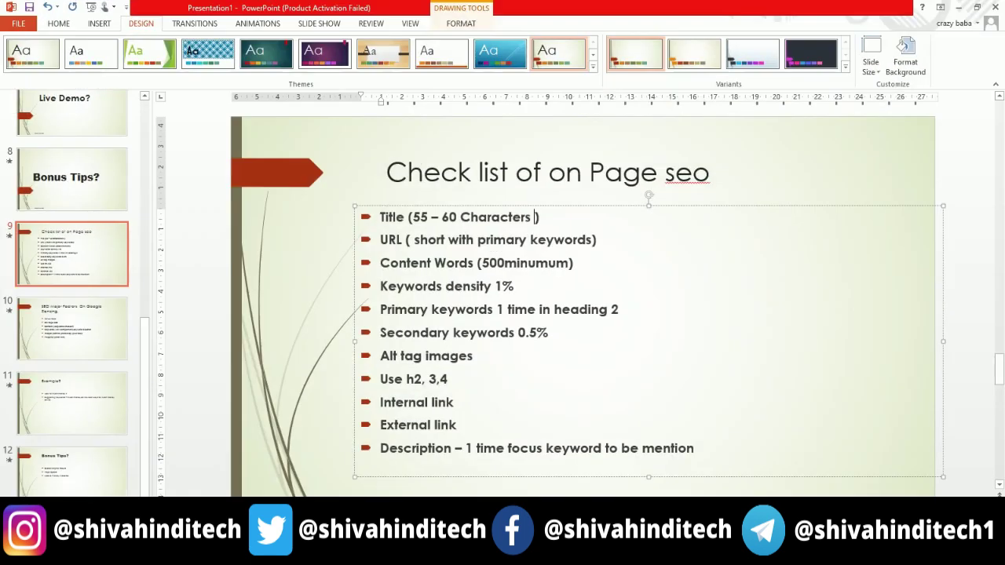
left_click(525, 286)
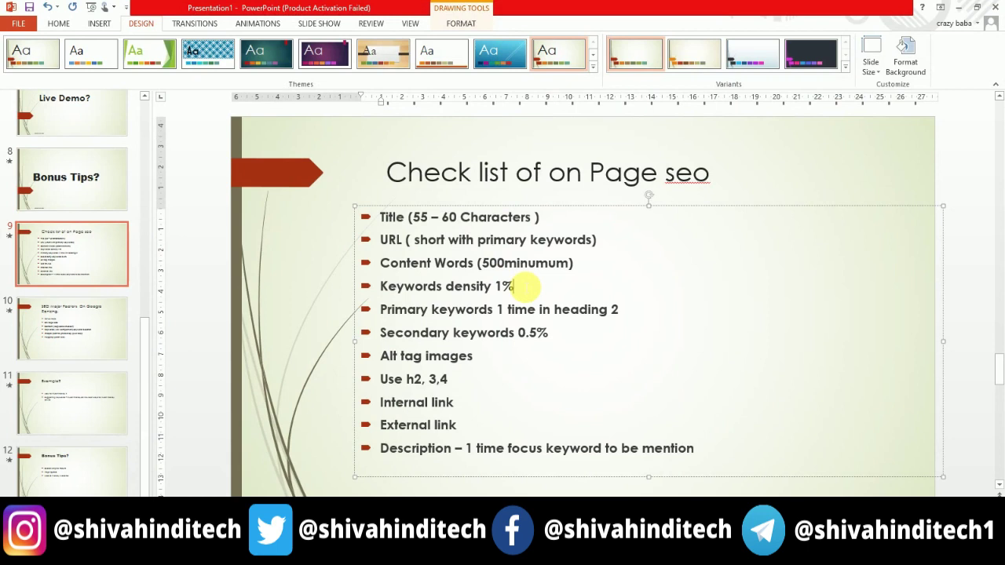
left_click_drag(525, 286, 503, 292)
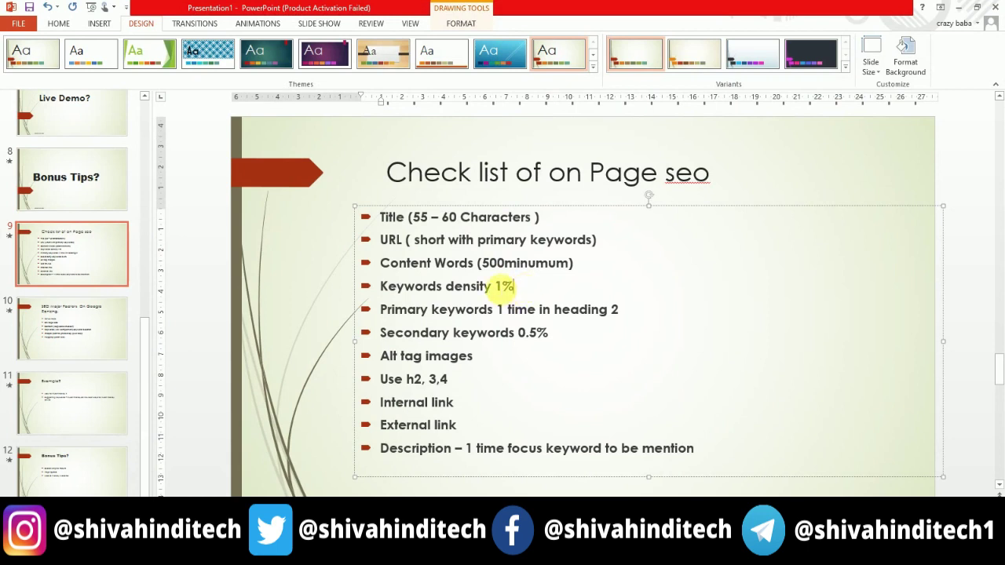
left_click(499, 289)
type("-")
type("0")
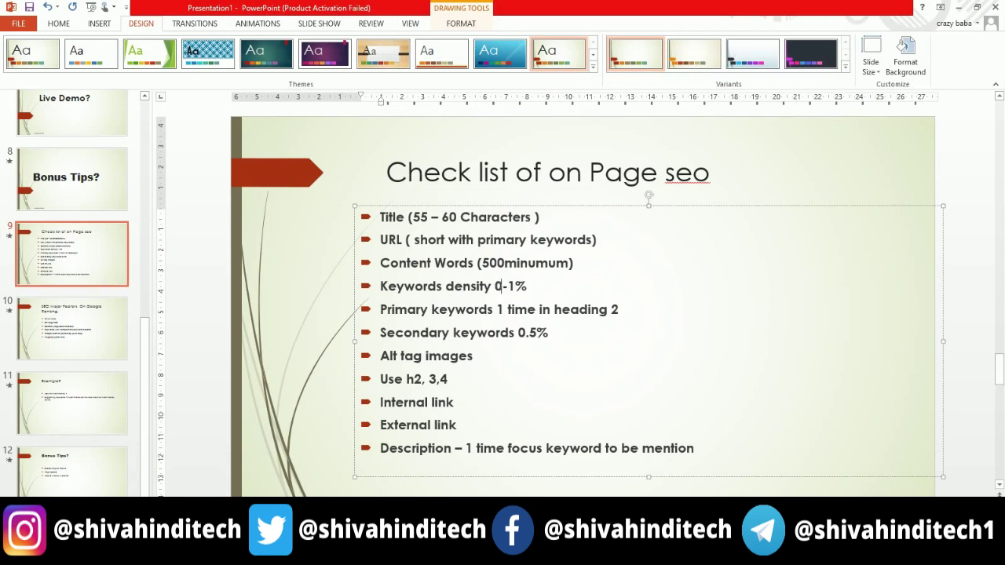
type(".5")
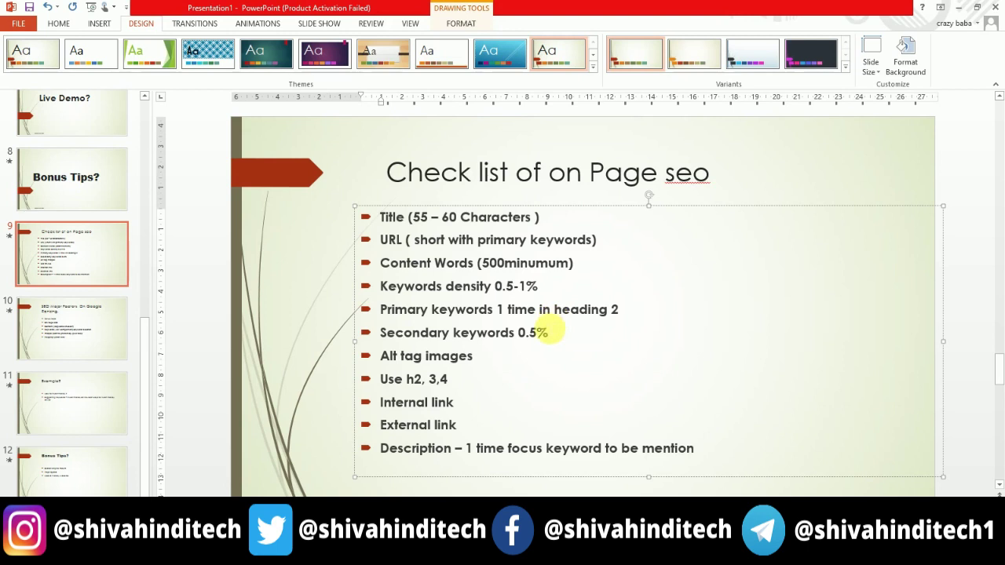
Switch back to the Blogger post and review the word-count and keyword note in its body.
mouse_move(538, 549)
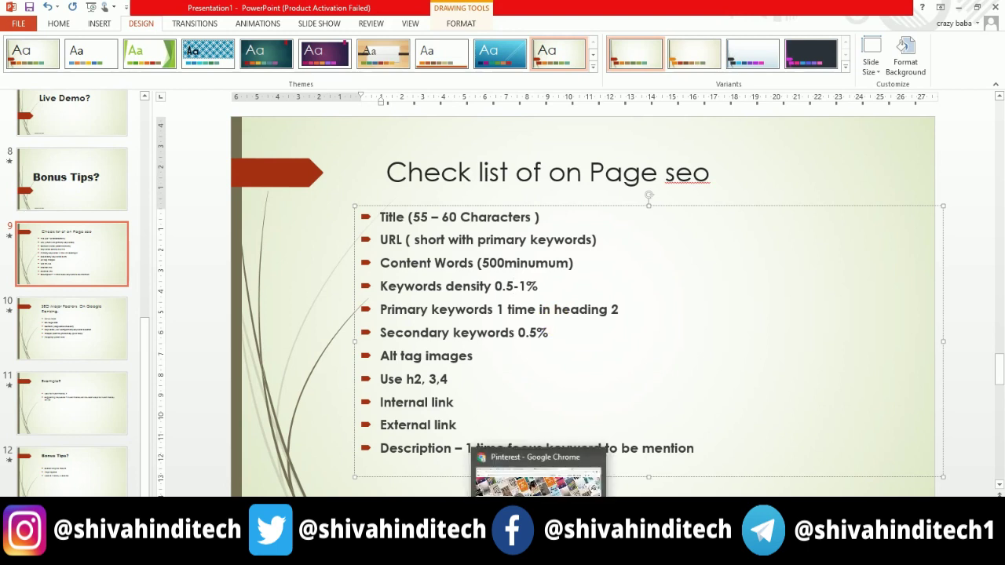
left_click(533, 479)
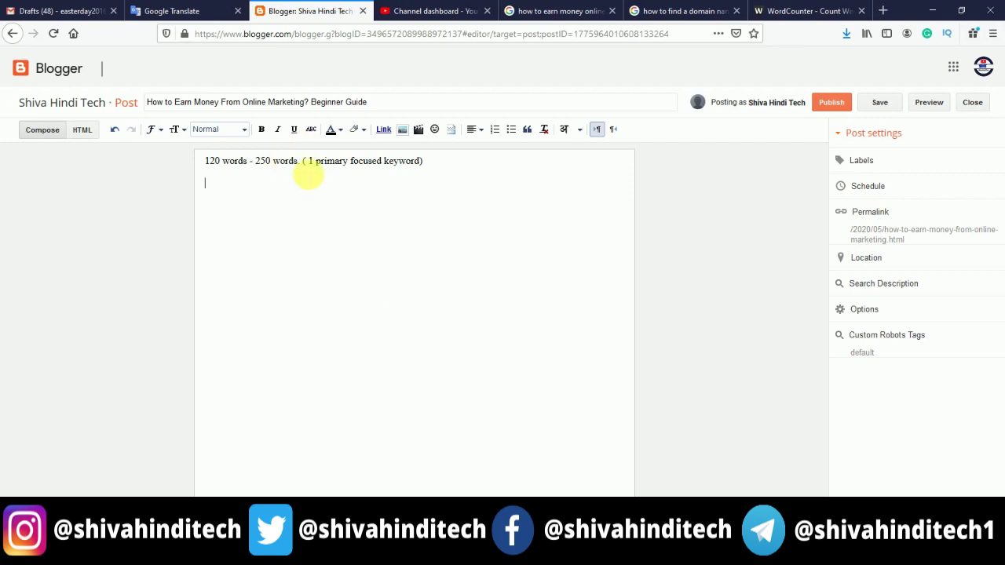
left_click_drag(439, 166, 185, 153)
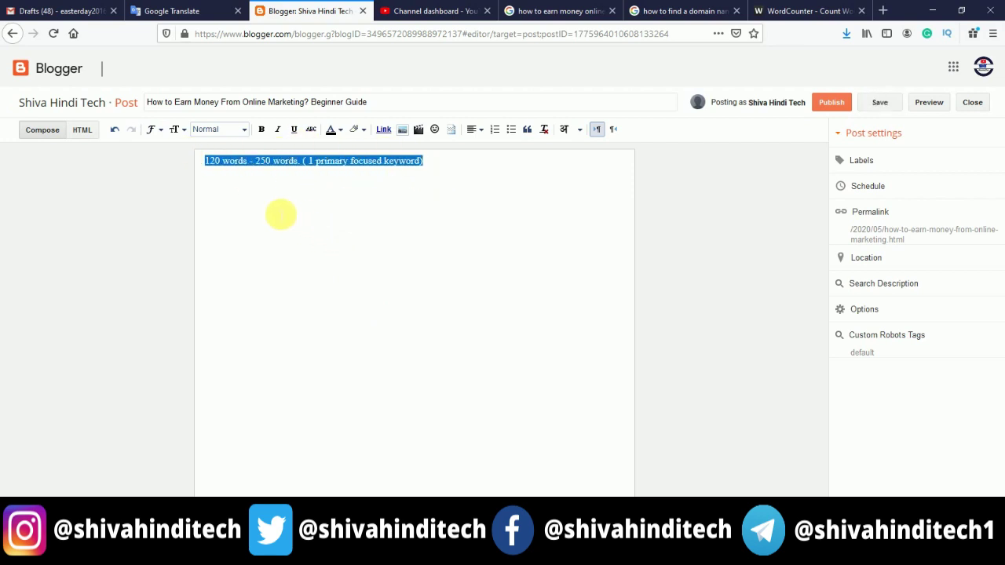
left_click(454, 175)
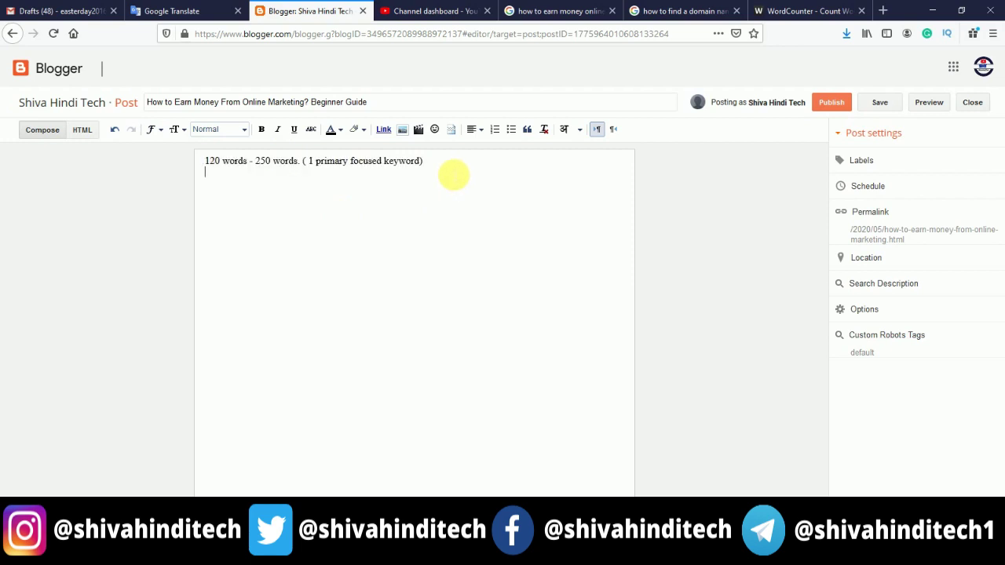
key("Return")
type("2nd")
key("BackSpace")
key("BackSpace")
key("BackSpace")
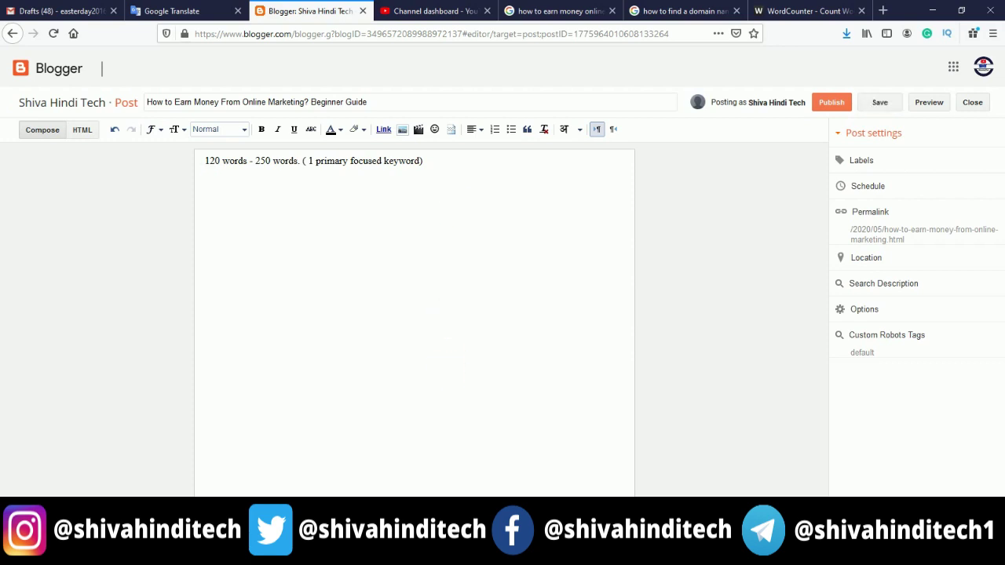
Check the keywords density bullet on the PowerPoint checklist slide and add "0.5%-1%" as the second line of the Blogger post body.
key("alt+Tab")
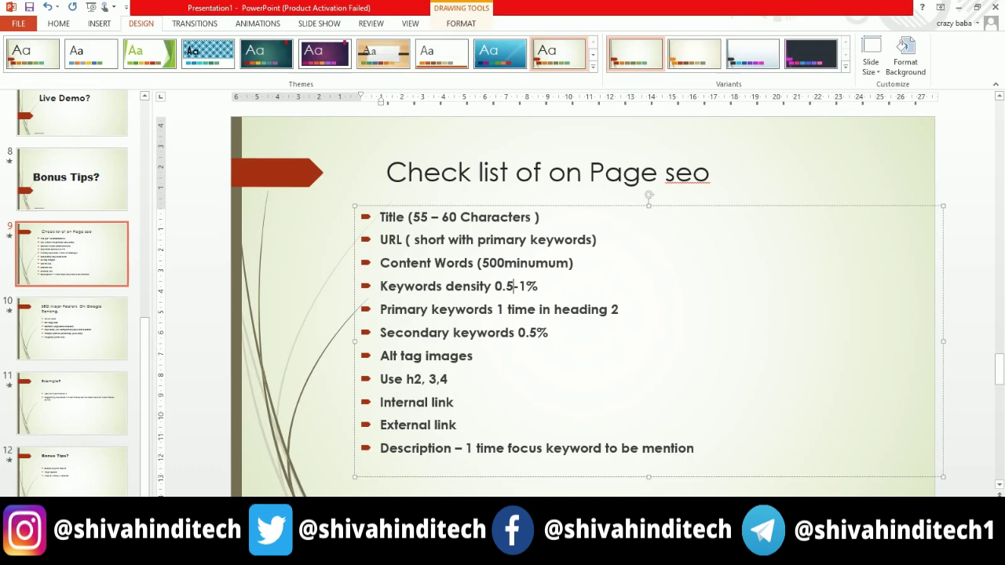
key("alt+Tab")
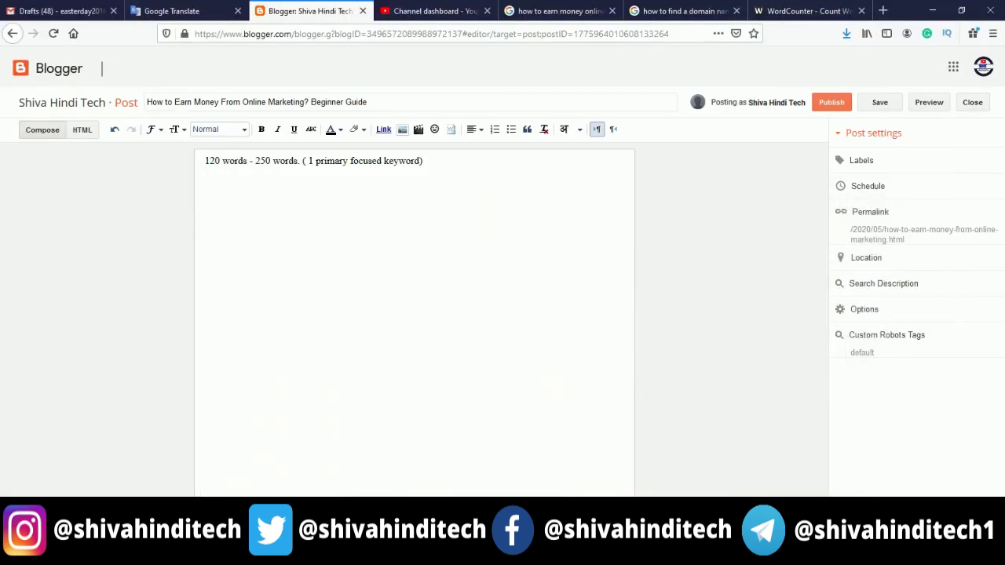
type("0.5%-1%")
key("Return")
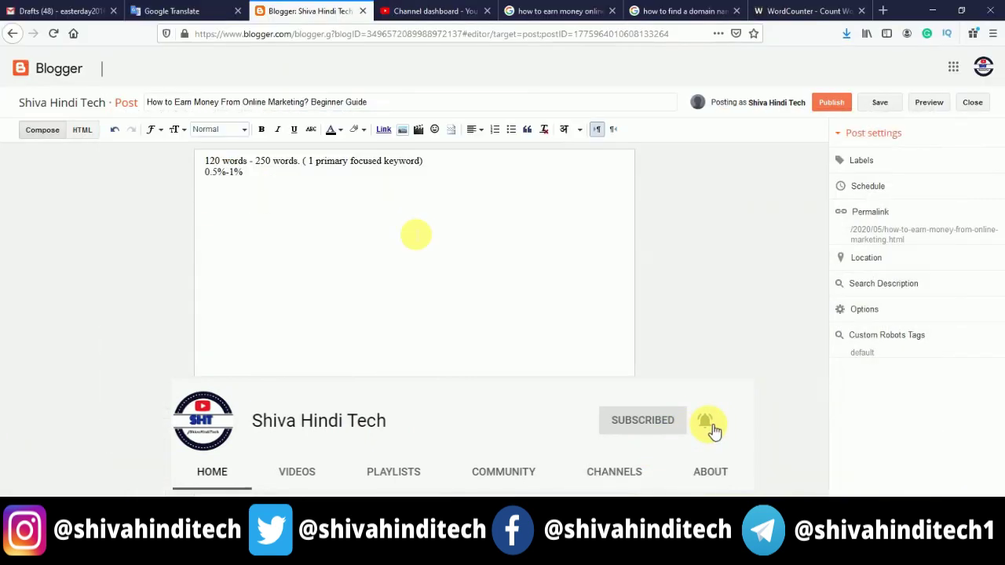
Add the line "heading 2 (How to Earn Money From Online Marketing)" to the post body, copying the phrase from the post title.
type("heading 2 (")
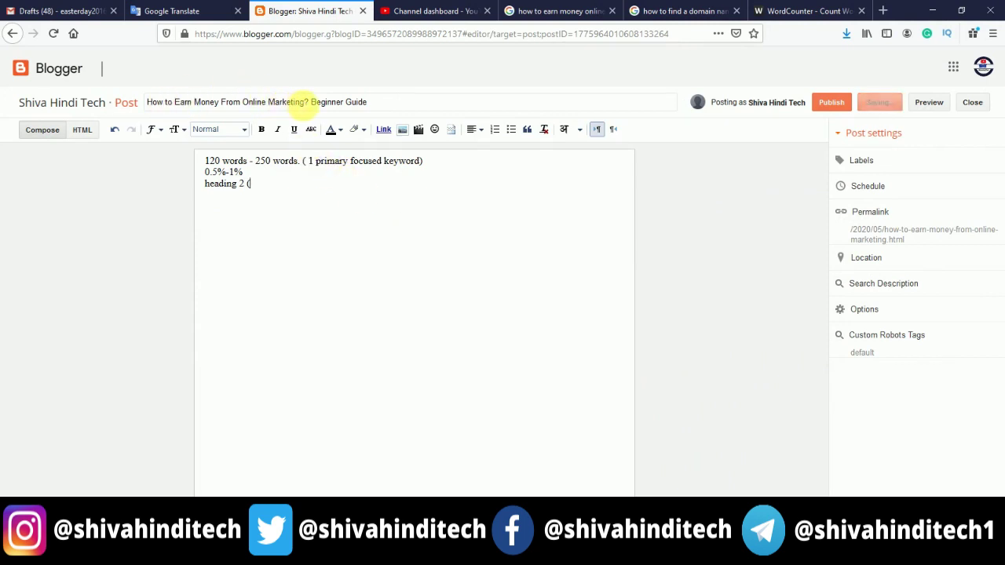
left_click_drag(304, 102, 142, 102)
key("ctrl+c")
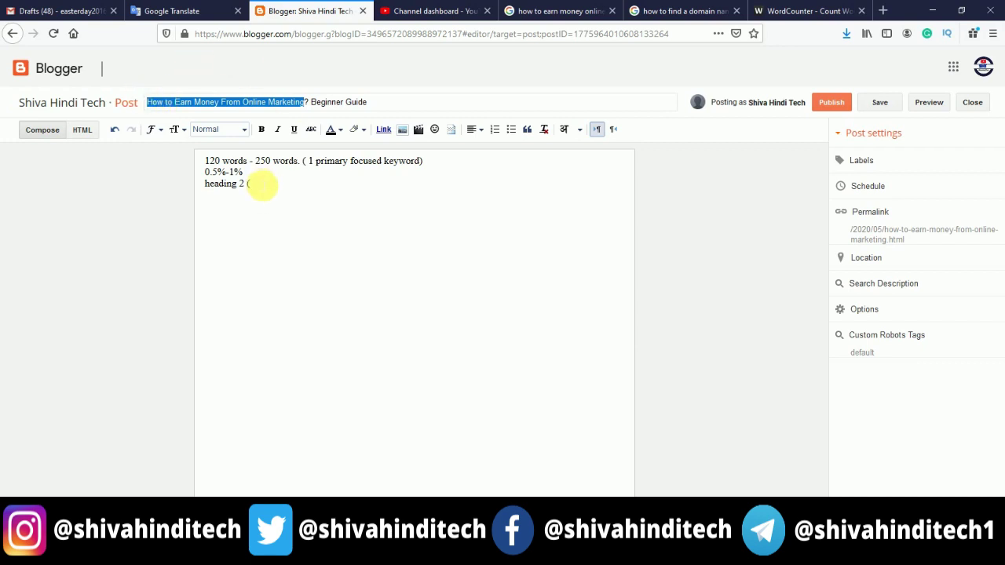
left_click(265, 188)
key("ctrl+v")
type(")")
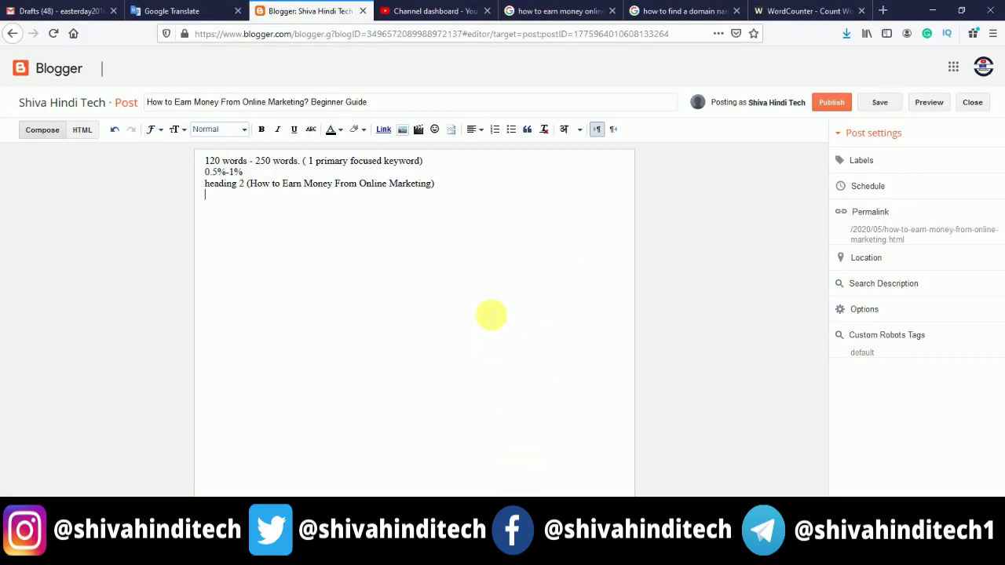
Highlight the primary keyword and heading 2 lines in the post and compare them with the PowerPoint checklist slide.
triple_click(391, 164)
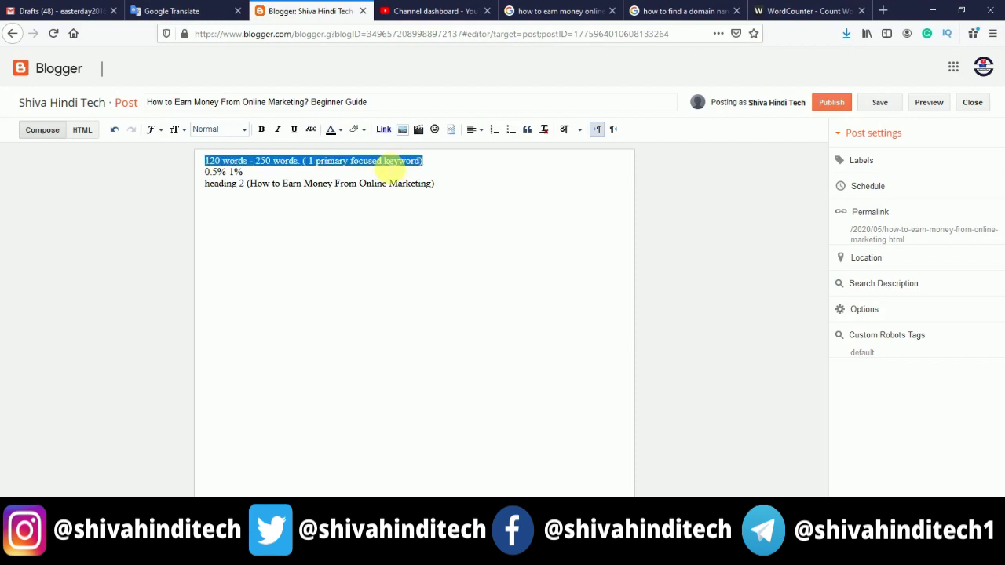
triple_click(392, 185)
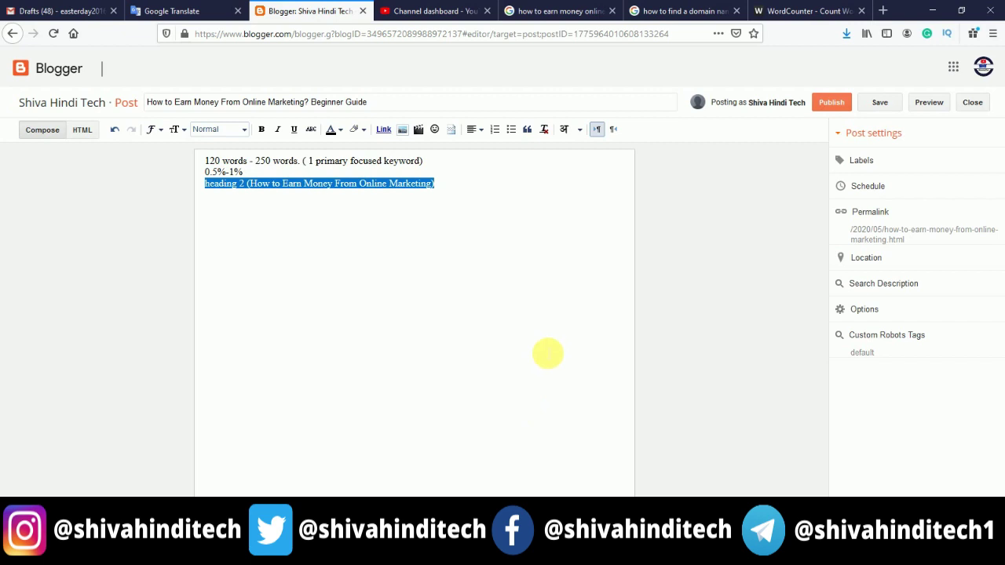
mouse_move(509, 518)
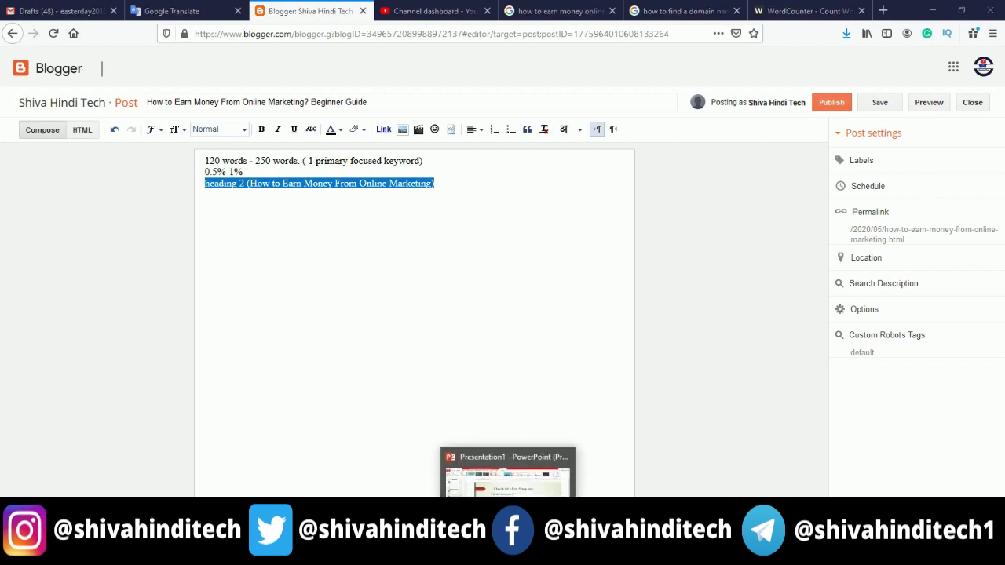
left_click(508, 477)
key("alt+Tab")
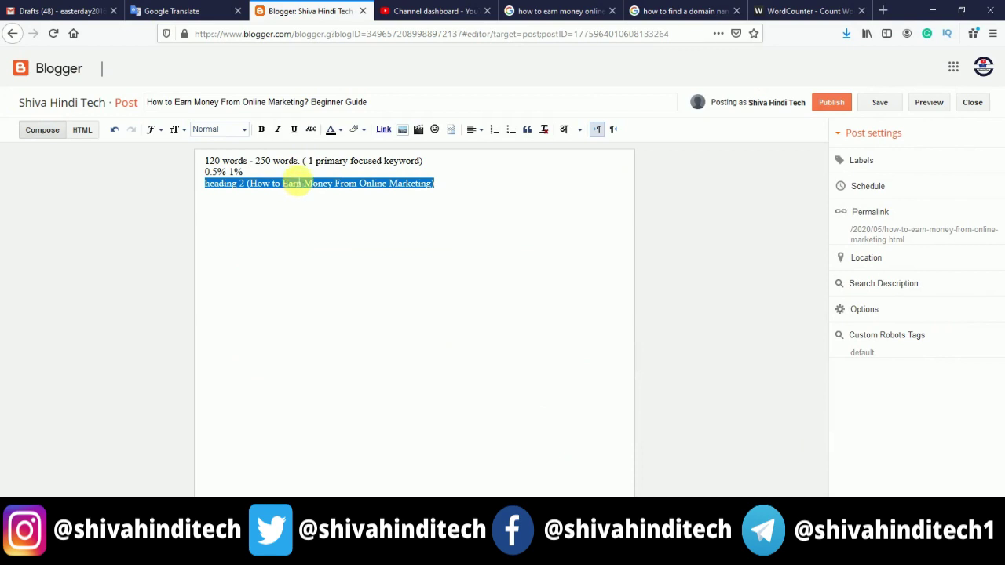
Insert the line "2nd (300 words)" above the heading 2 line in the post body.
left_click(294, 182)
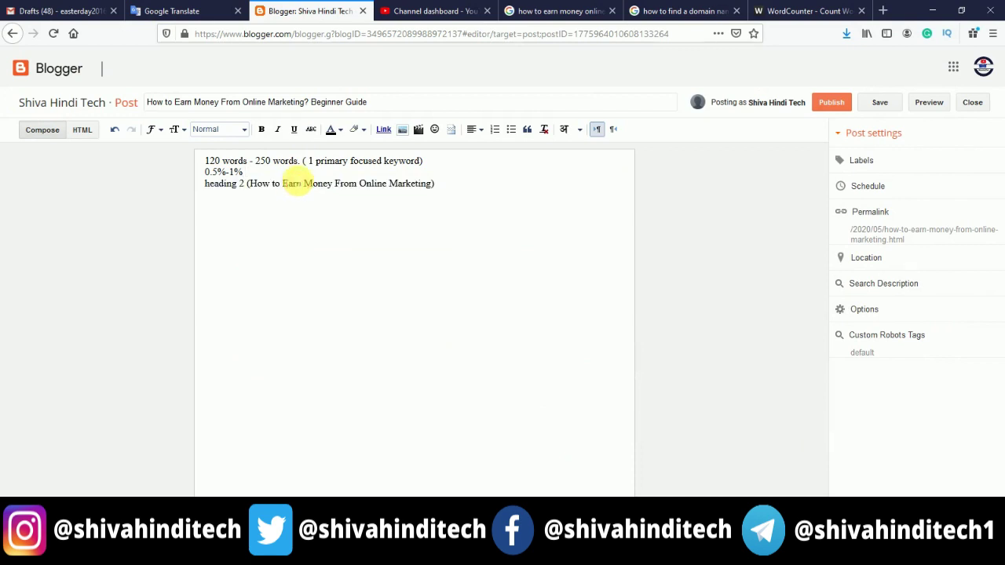
key("Return")
type("2m")
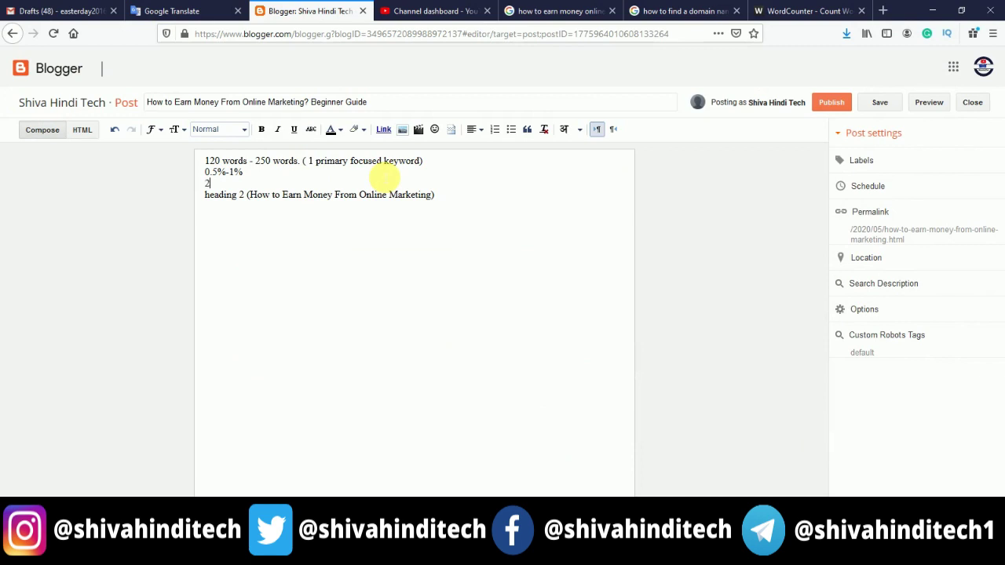
key("BackSpace")
type("nd ")
type("(4")
key("BackSpace")
key("BackSpace")
type("300 words)")
left_click(444, 201)
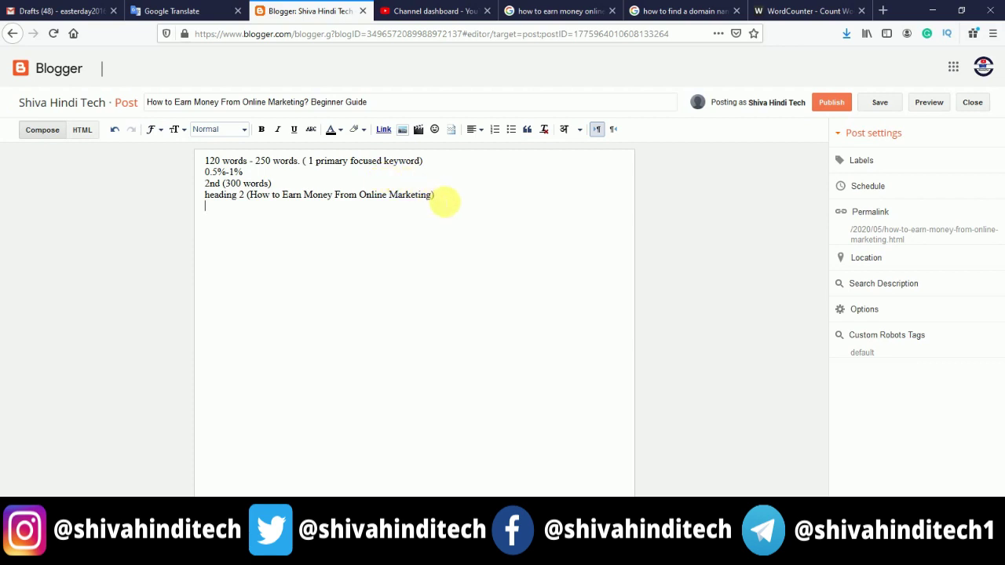
Switch to PowerPoint and examine the supporting keywords on the "Example?" slide after the secondary keywords bullet of the checklist.
left_click(424, 551)
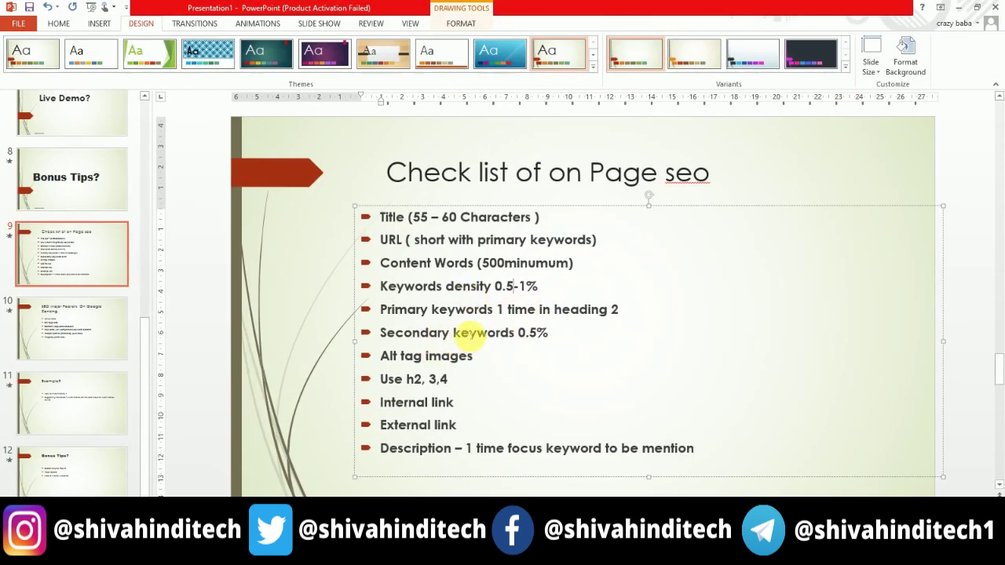
mouse_move(445, 553)
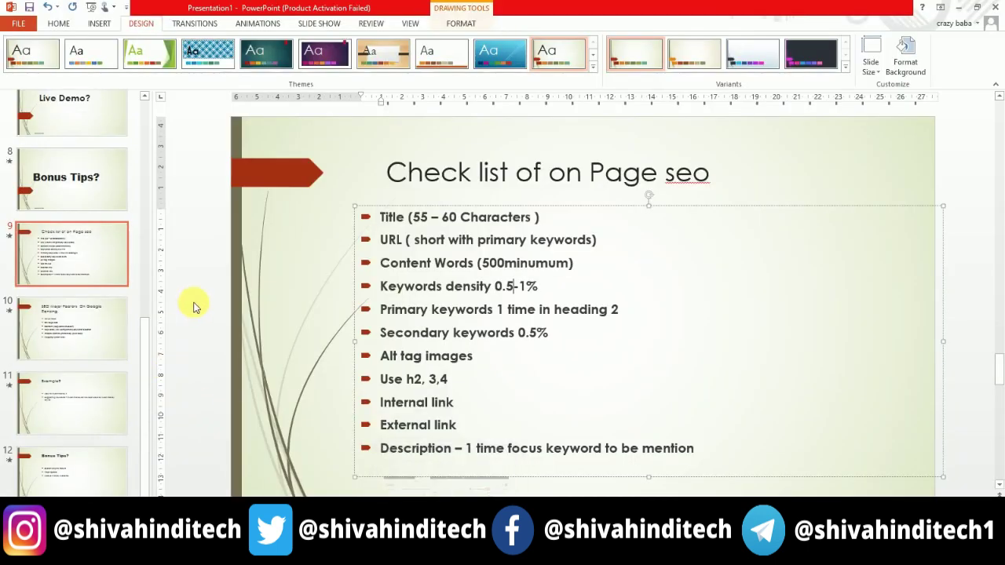
left_click(64, 447)
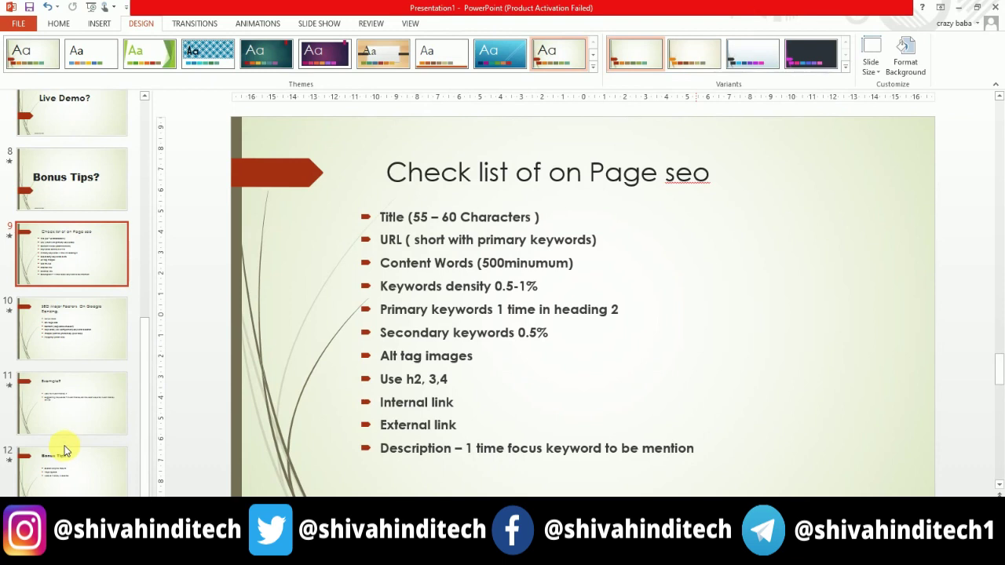
left_click(70, 403)
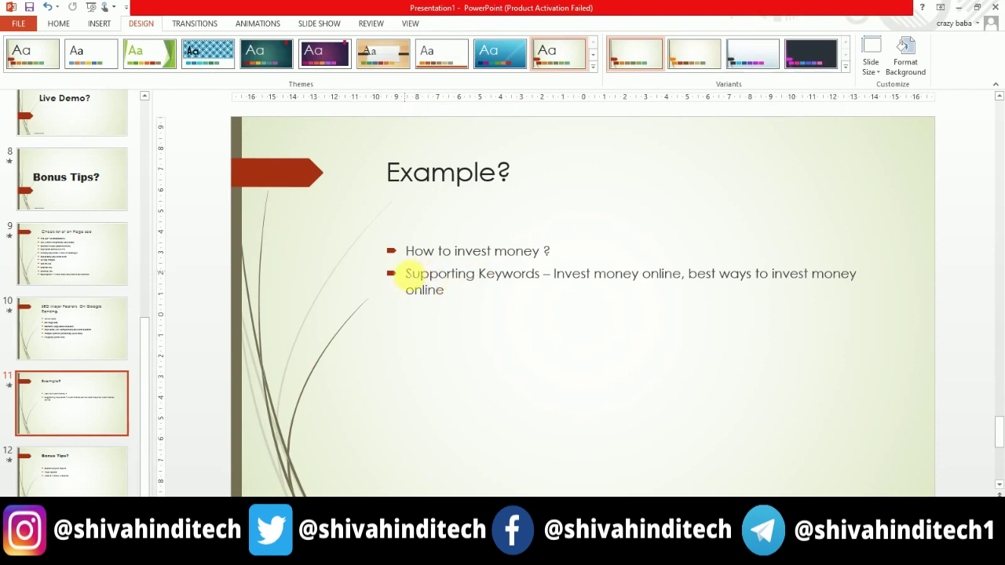
left_click_drag(404, 274, 493, 293)
left_click(455, 251)
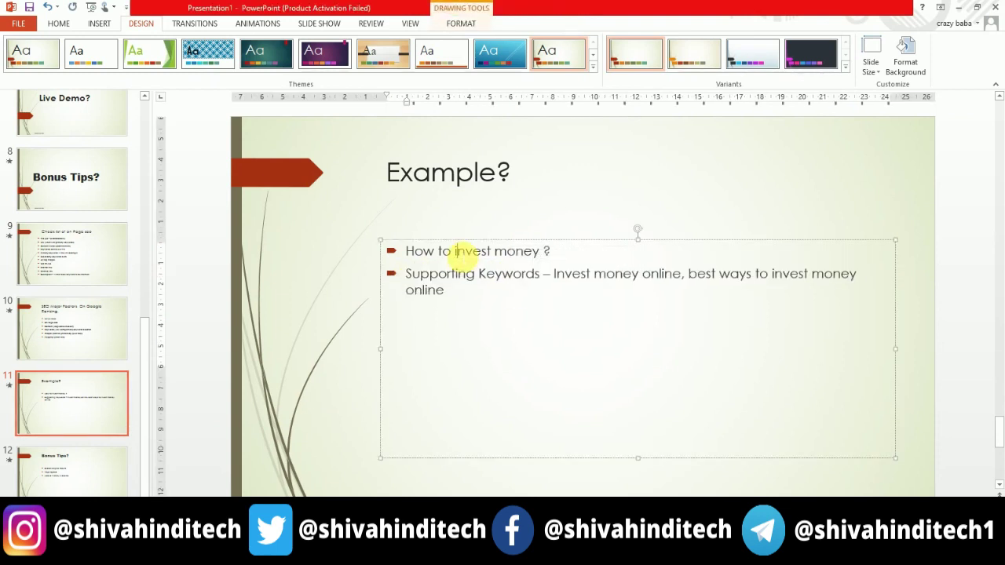
left_click_drag(553, 274, 635, 291)
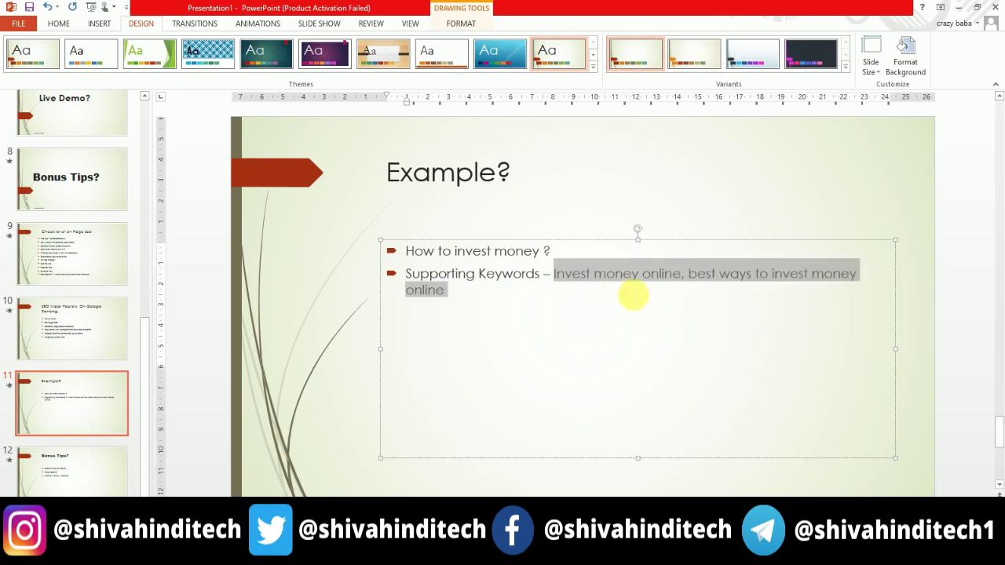
left_click_drag(689, 274, 751, 296)
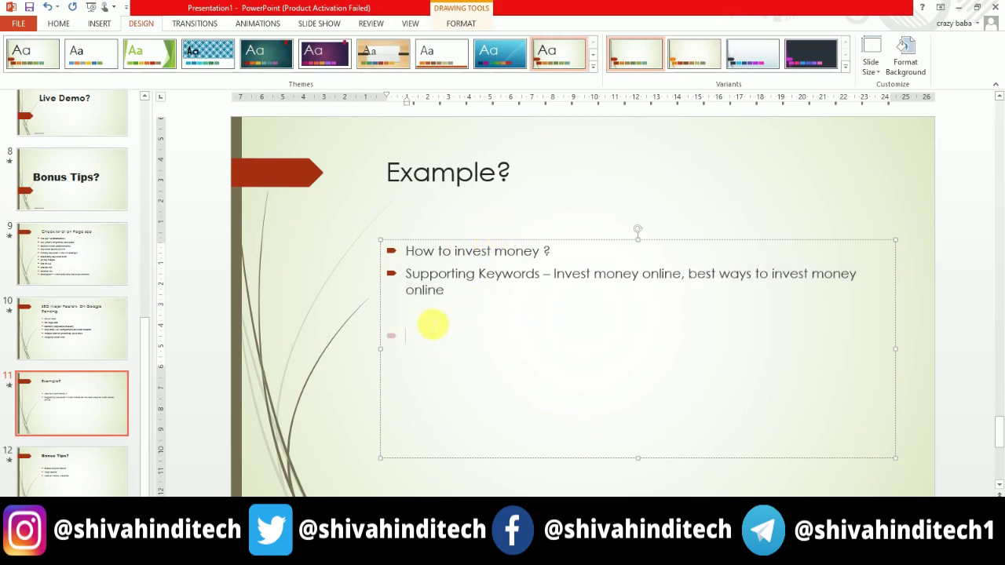
Take "How to invest money" from the slide, search Google for it in the browser and examine the related searches.
left_click(541, 253)
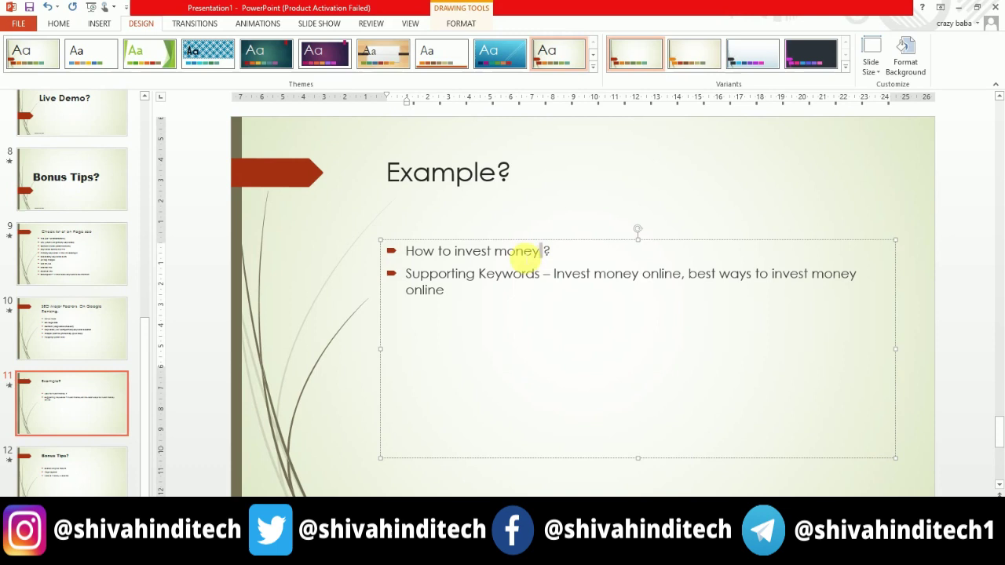
left_click(406, 252, "shift")
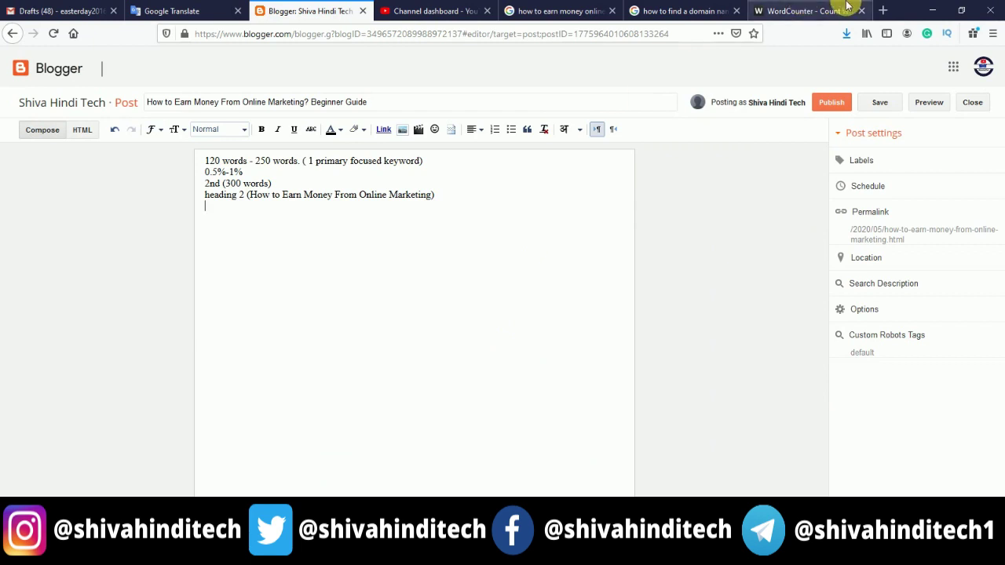
left_click(705, 8)
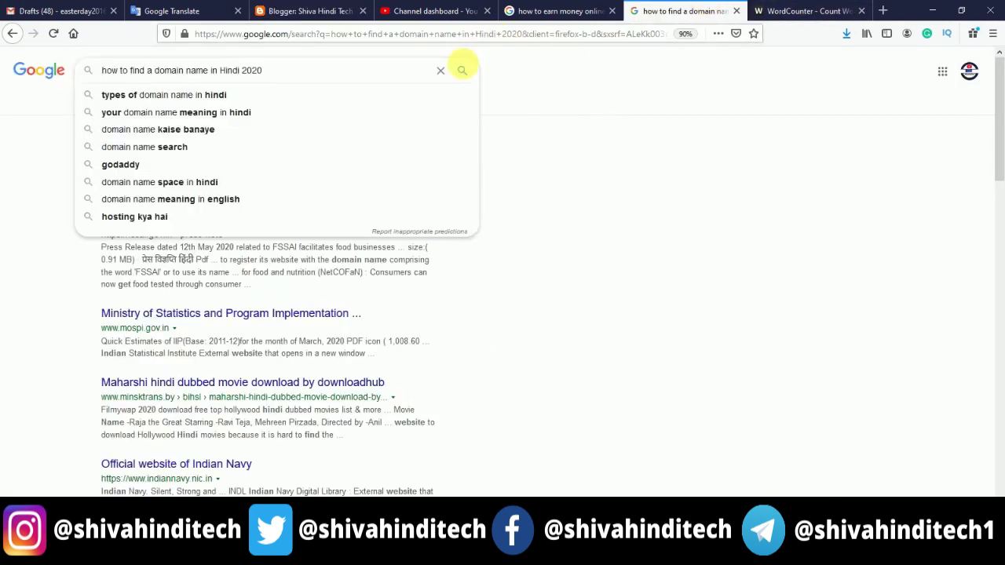
left_click(578, 35)
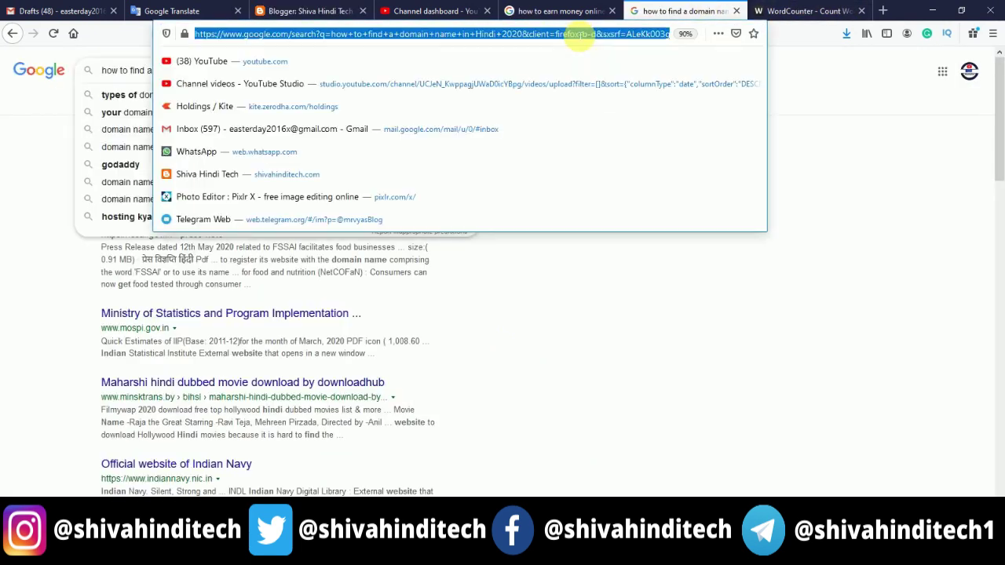
type("How to invest money")
key("Return")
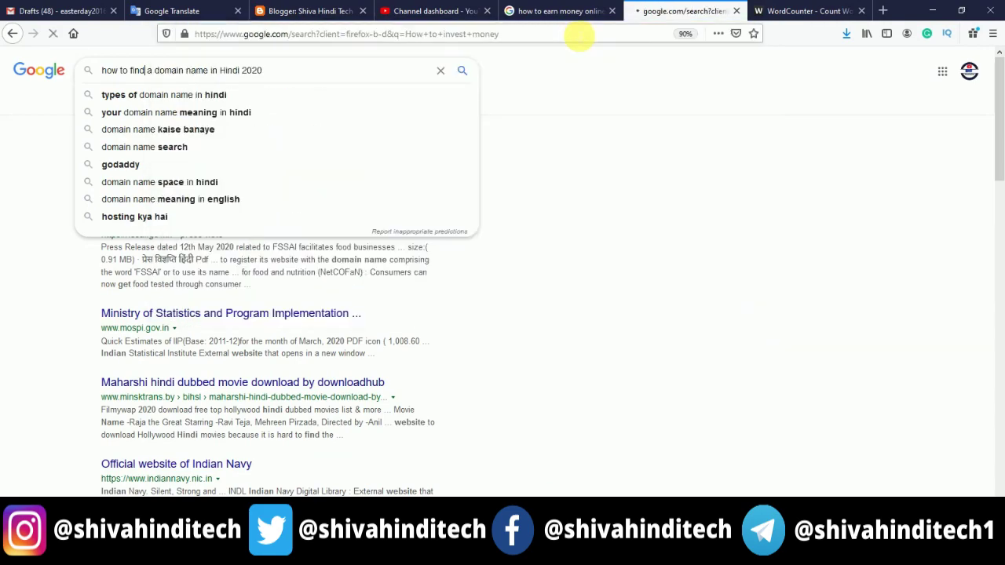
scroll(601, 298, "down", 15)
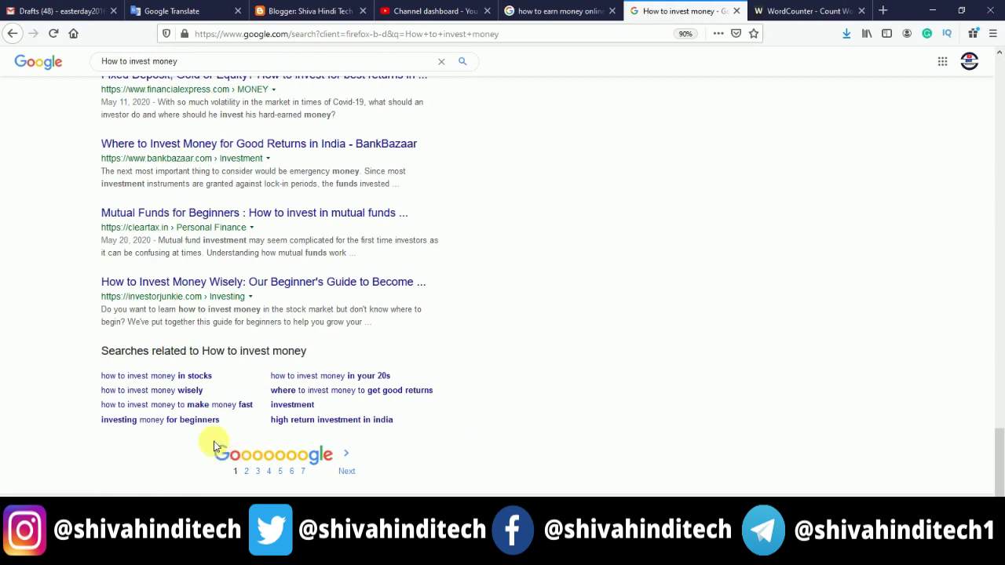
left_click(184, 390)
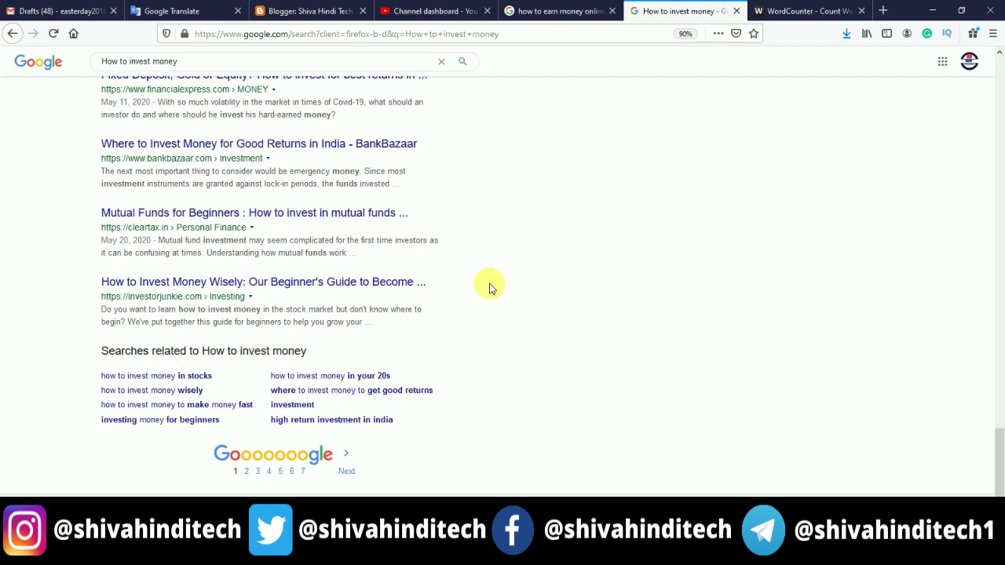
Return to the Blogger post and add the line "0.5% secondry keywords" below the heading 2 line.
left_click(326, 8)
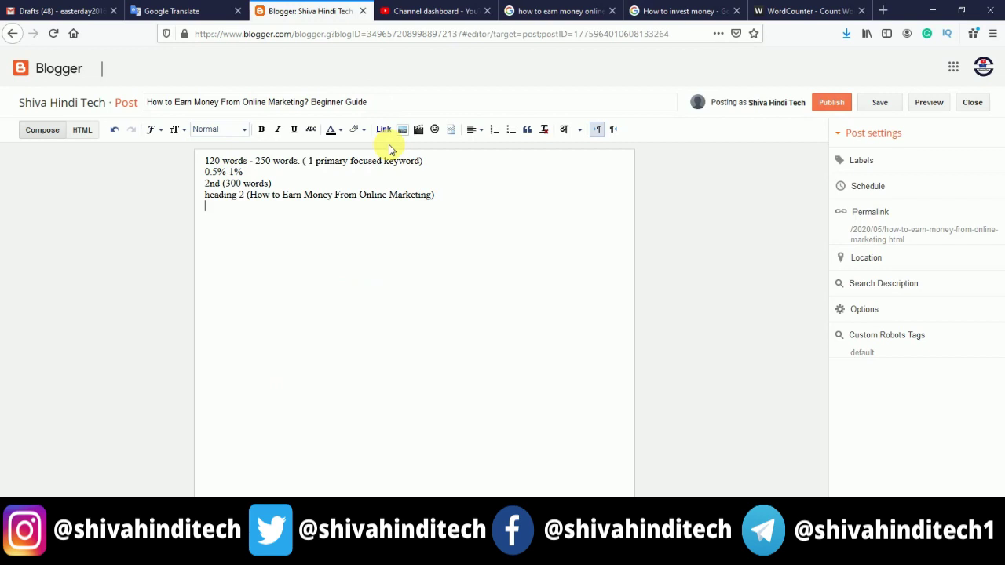
key("BackSpace")
key("BackSpace")
type("5")
key("BackSpace")
key("BackSpace")
type(".5% secondry keywords")
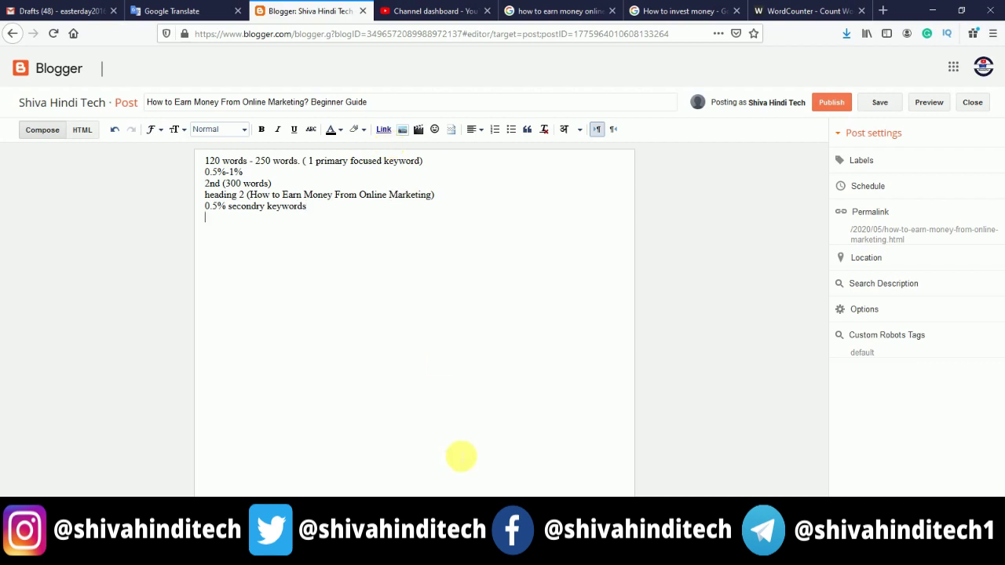
Switch to PowerPoint and review the alt tag images bullet on the on-page SEO checklist slide.
mouse_move(477, 553)
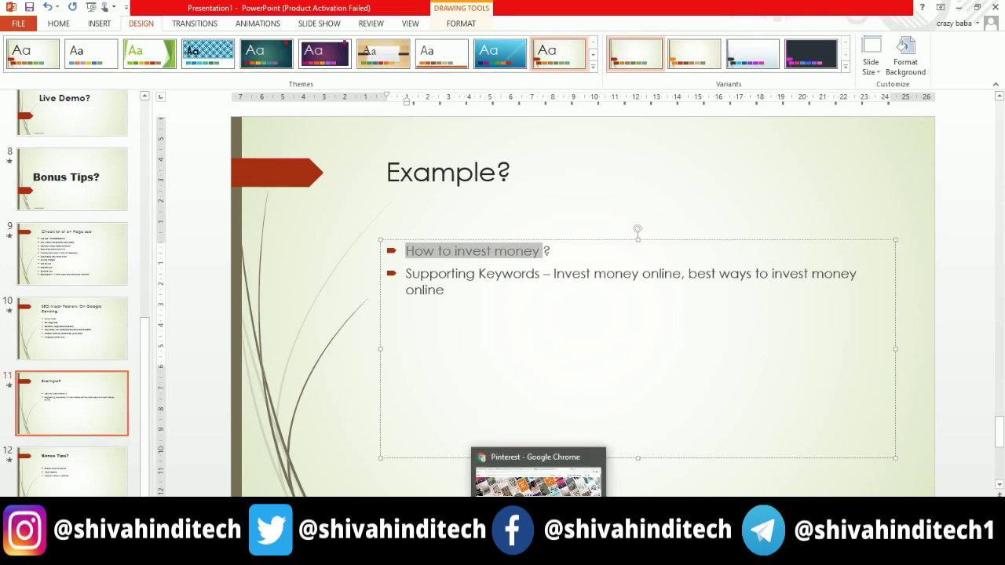
left_click(72, 246)
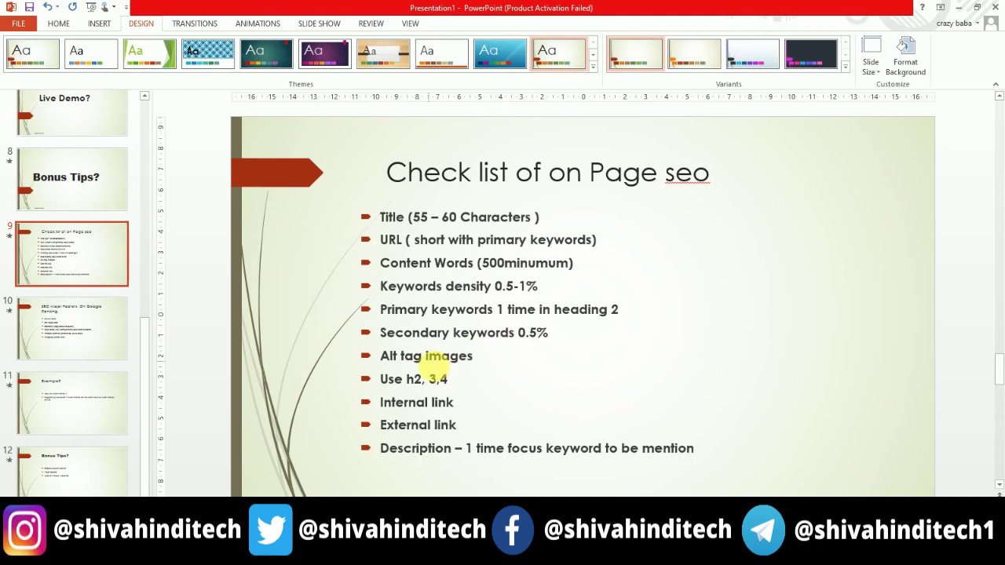
left_click(429, 364)
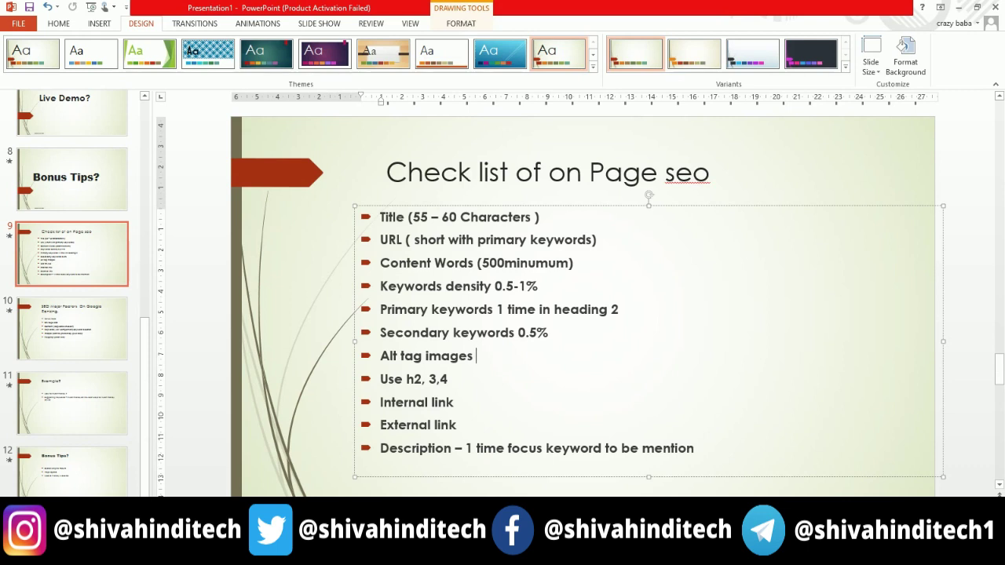
Return to the Blogger post and insert the round SHT logo from the blog's existing images below the "0.5% secondry keywords" line.
left_click(451, 470)
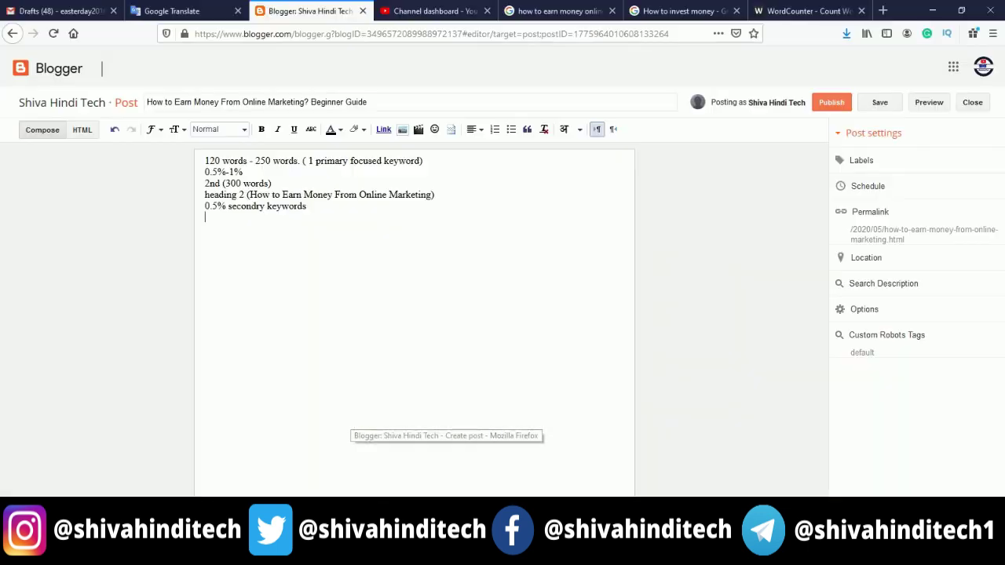
left_click(403, 132)
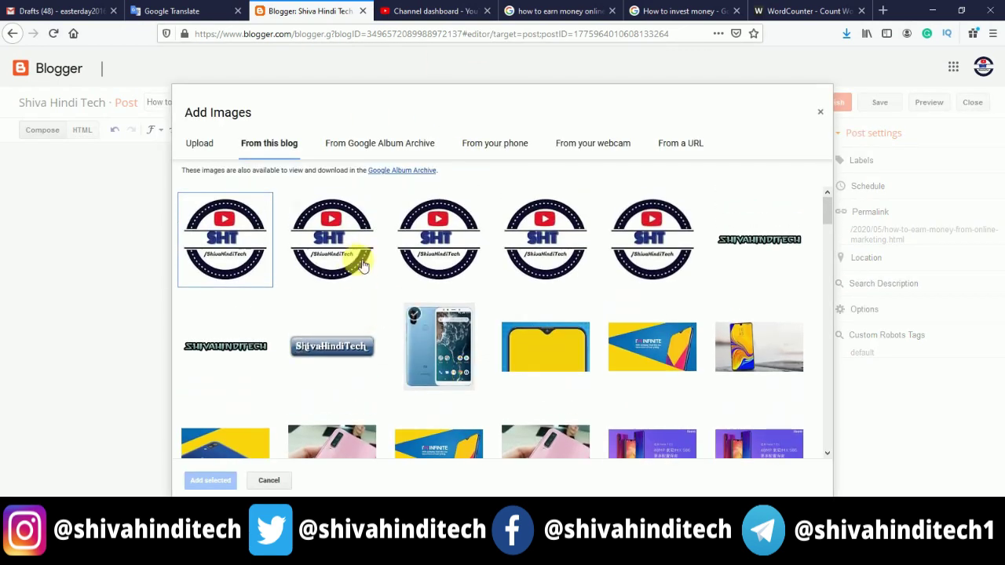
left_click(349, 259)
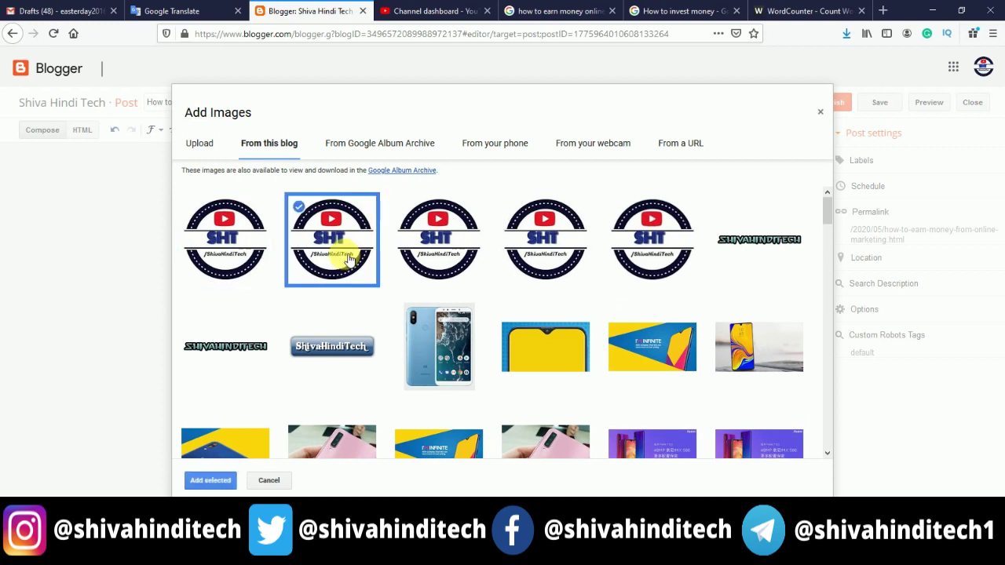
left_click(206, 479)
left_click(362, 264)
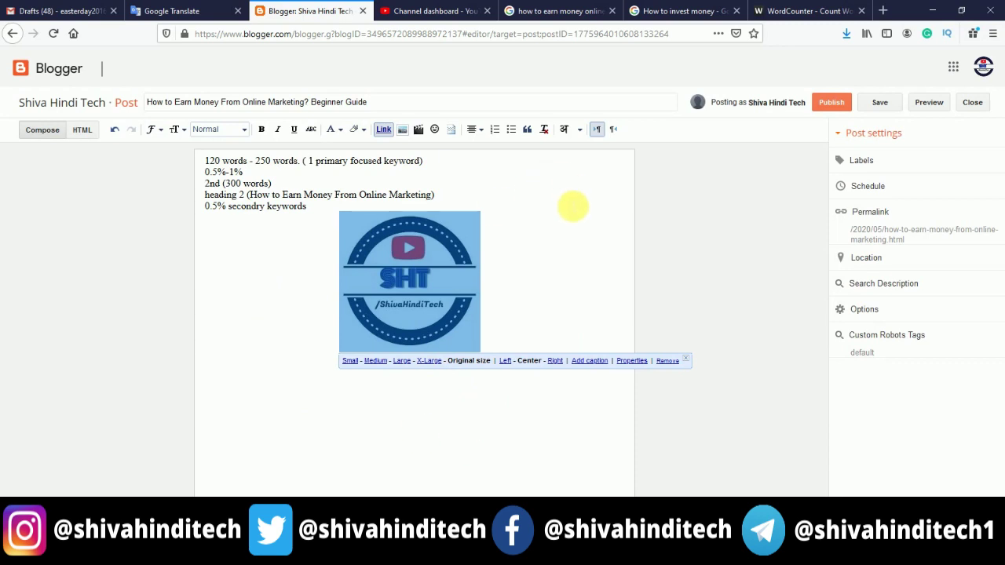
left_click(573, 208)
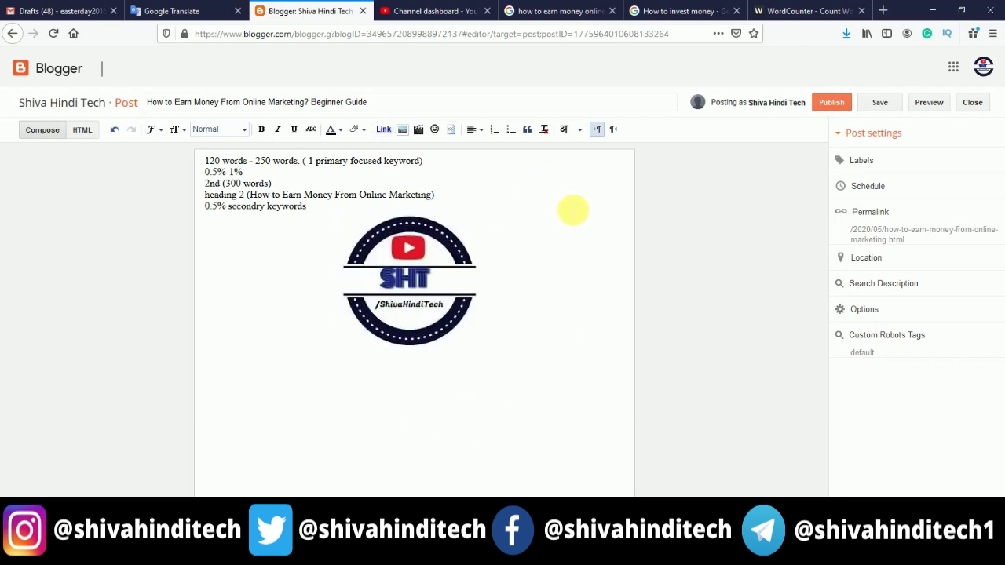
Set the logo image's title text to "How to earn money from online marketing" in its properties.
left_click(444, 296)
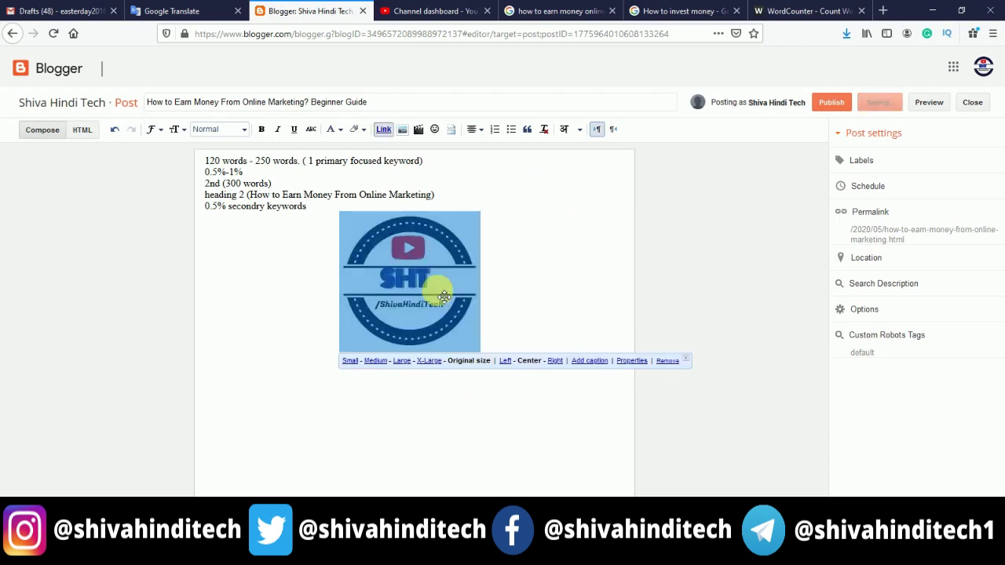
left_click(633, 363)
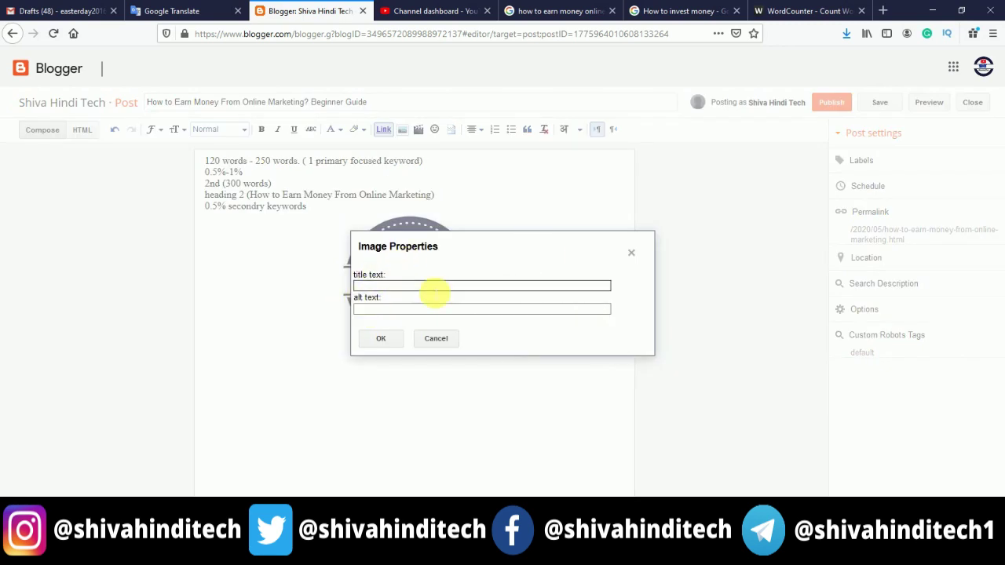
left_click(412, 289)
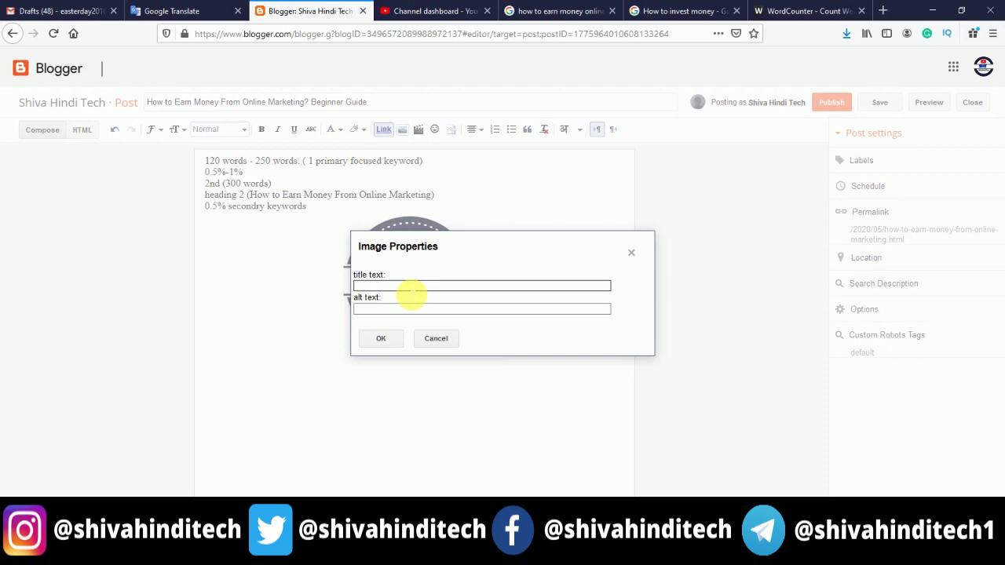
type("How to invest money")
key("BackSpace")
key("BackSpace")
key("BackSpace")
key("BackSpace")
key("BackSpace")
key("BackSpace")
type("earn money from online marketing")
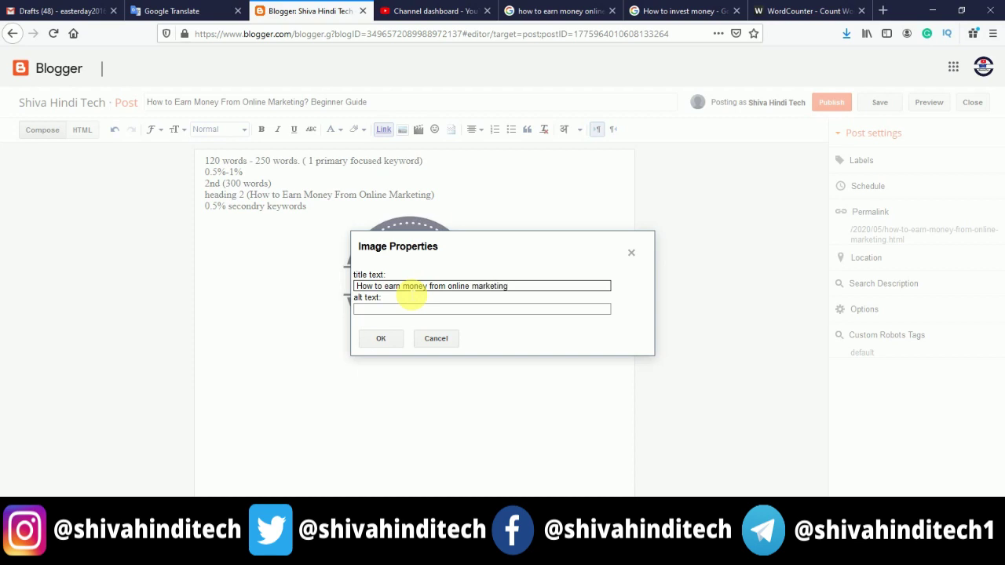
Copy the title text "How to earn money from online marketing" into the image's alt text and apply the properties.
key("ctrl+a")
key("ctrl+c")
key("Tab")
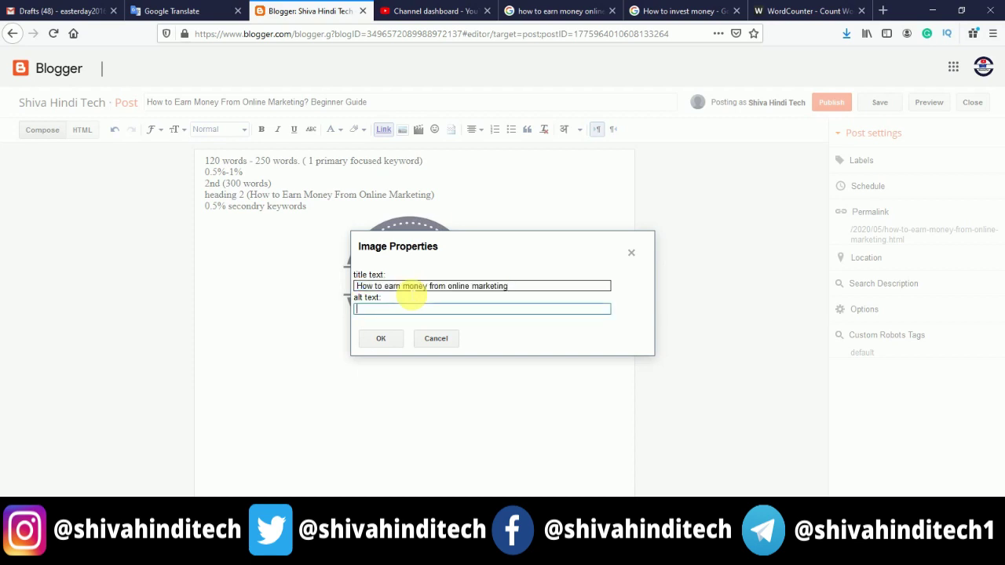
key("ctrl+v")
left_click(380, 338)
left_click(381, 393)
Reopen the logo image's properties to check its title and alt text, then close them without changes.
left_click(428, 273)
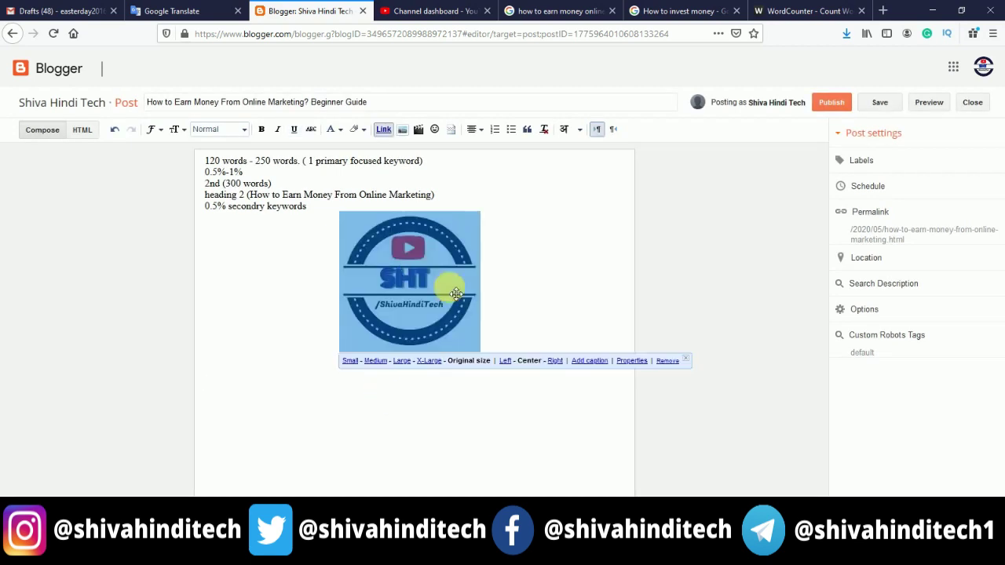
left_click(641, 361)
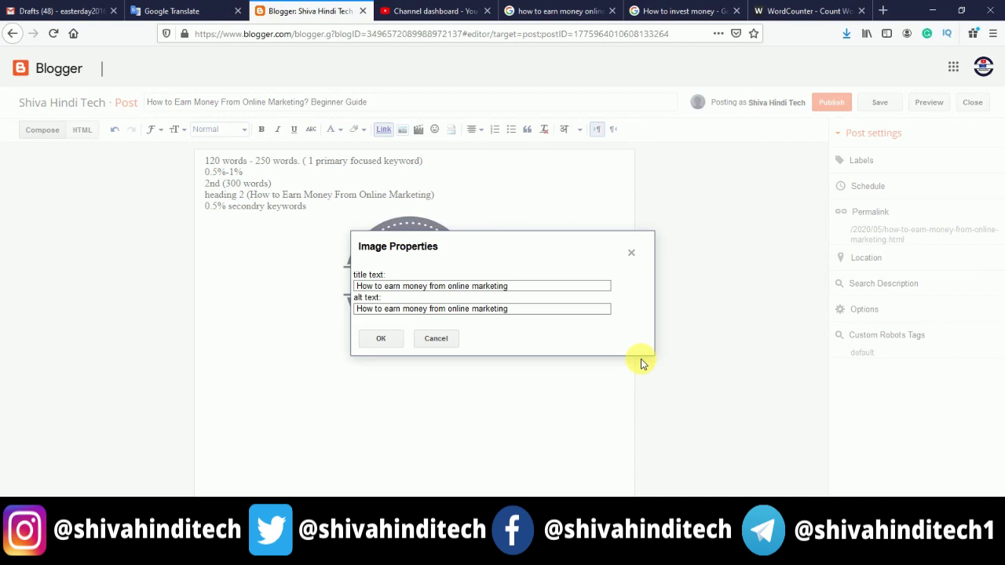
left_click(439, 337)
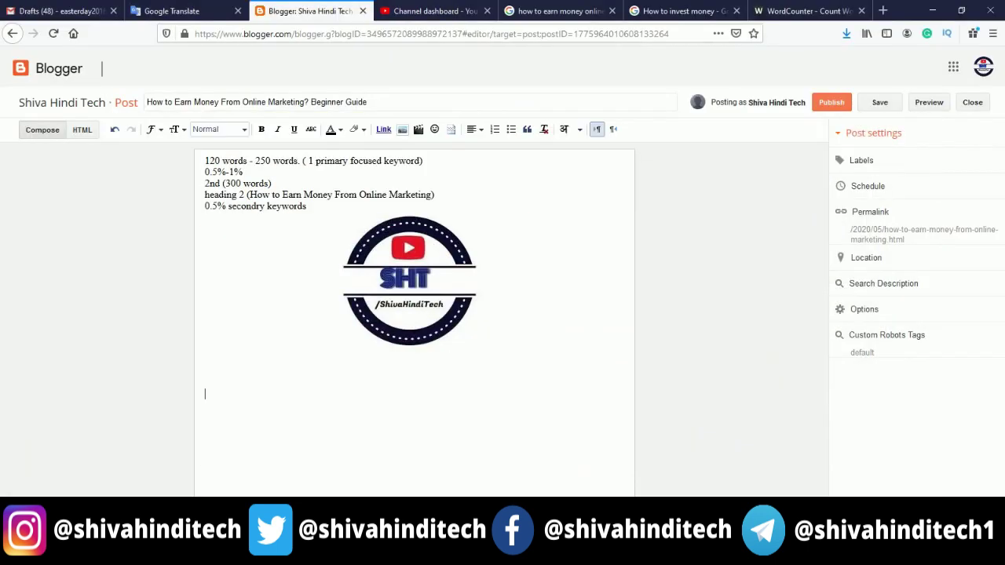
Add the sample text "ggggggg" in Heading style below the image and open the post's HTML view.
left_click(223, 132)
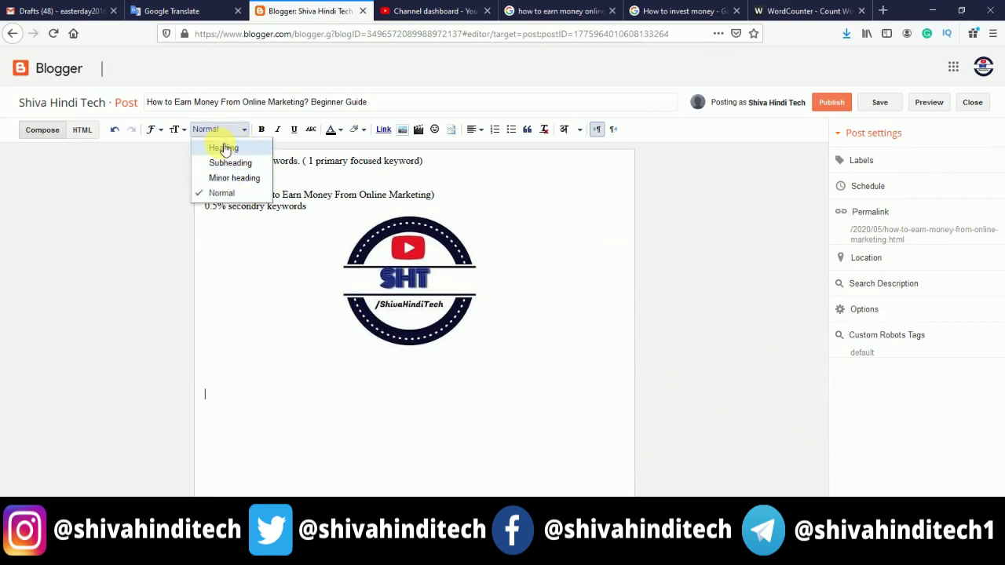
left_click(223, 149)
type("ggggggg")
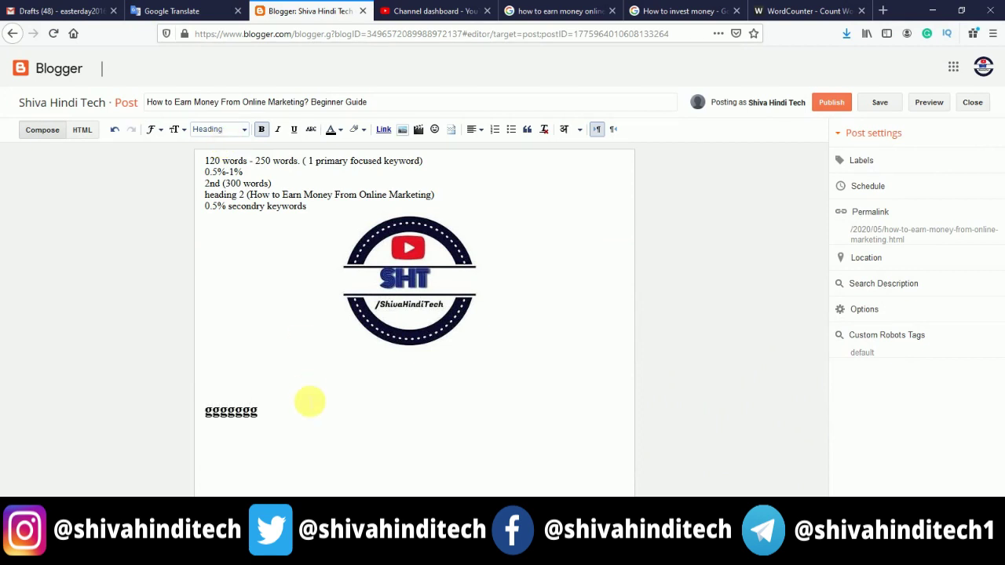
left_click(88, 138)
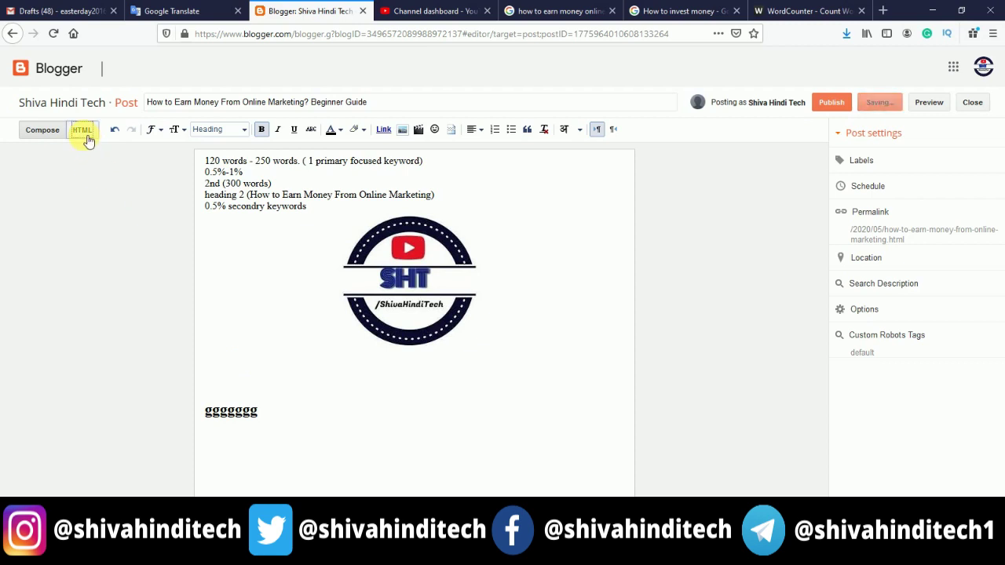